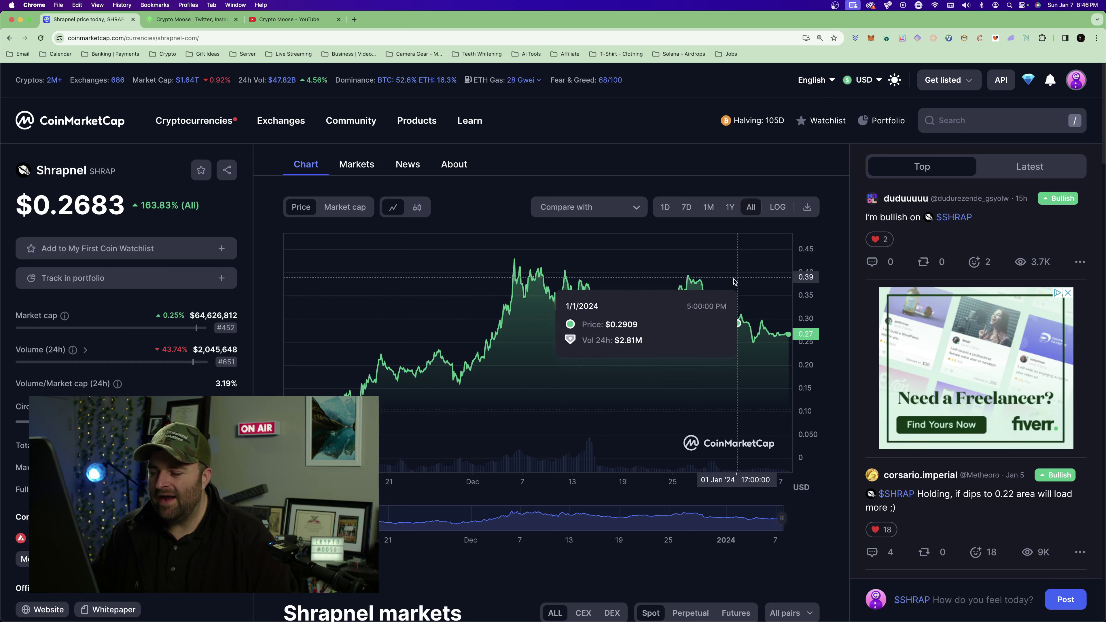
# Step: View Shrapnel's price chart over the 1-year and 1-month ranges
pyautogui.click(735, 210)
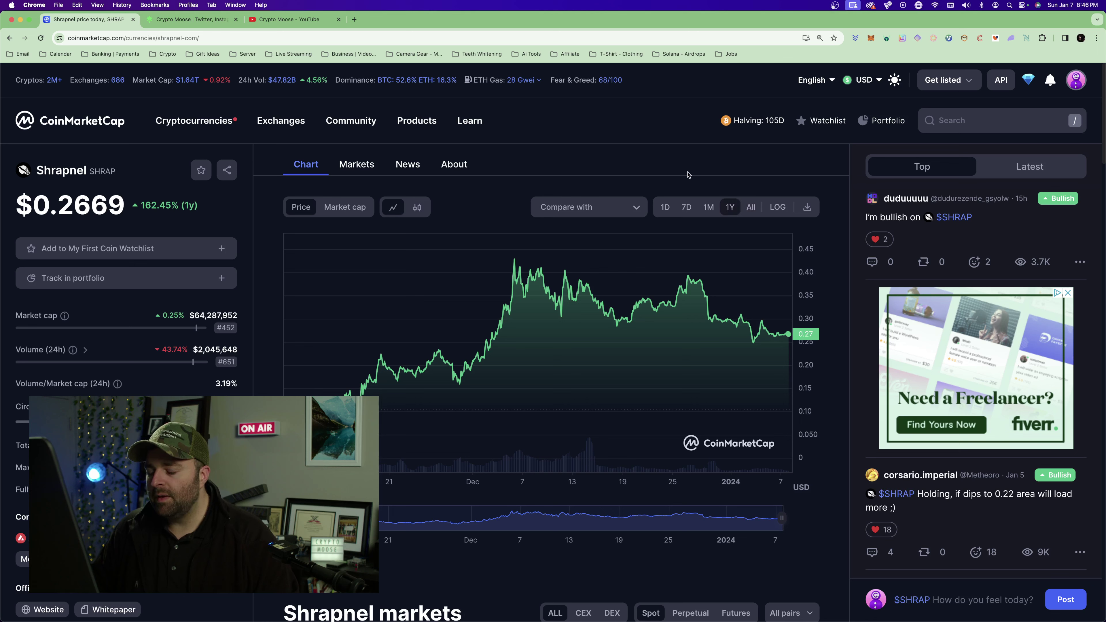
pyautogui.click(693, 209)
pyautogui.click(706, 209)
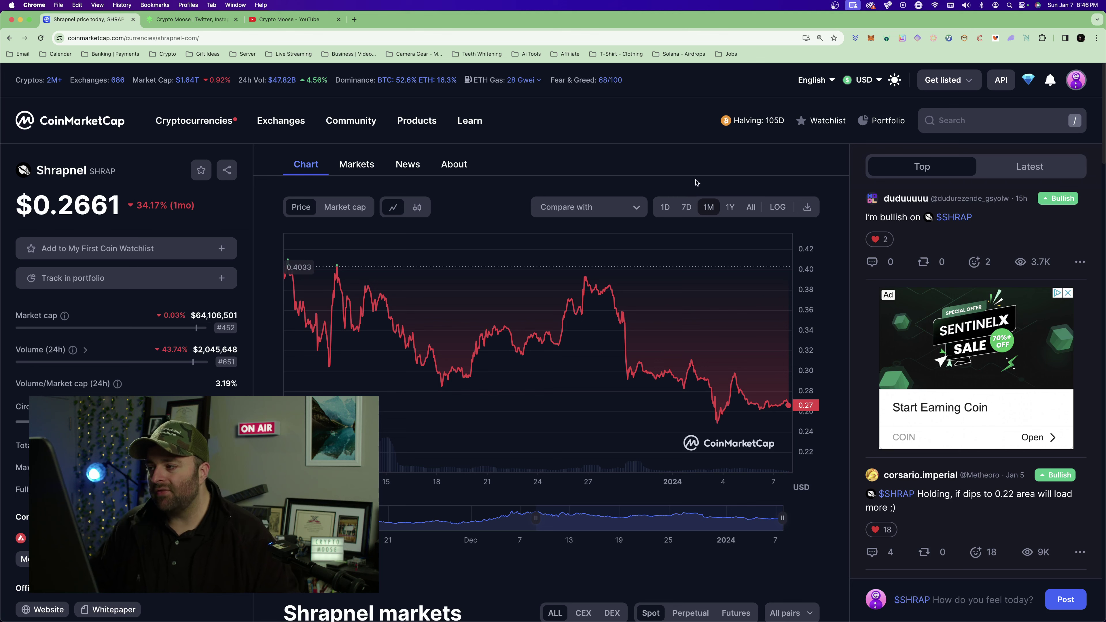
# Step: Return to the gaming tokens list, open Verasity and view its 7-day and 1-year price charts
pyautogui.click(9, 38)
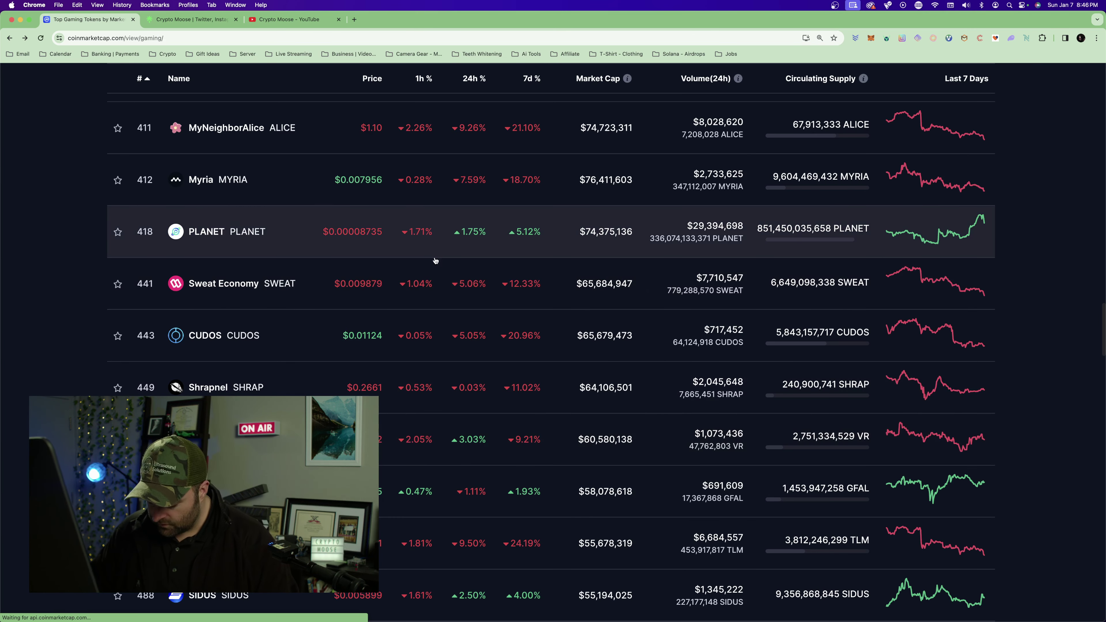
pyautogui.scroll(-5, 477, 346)
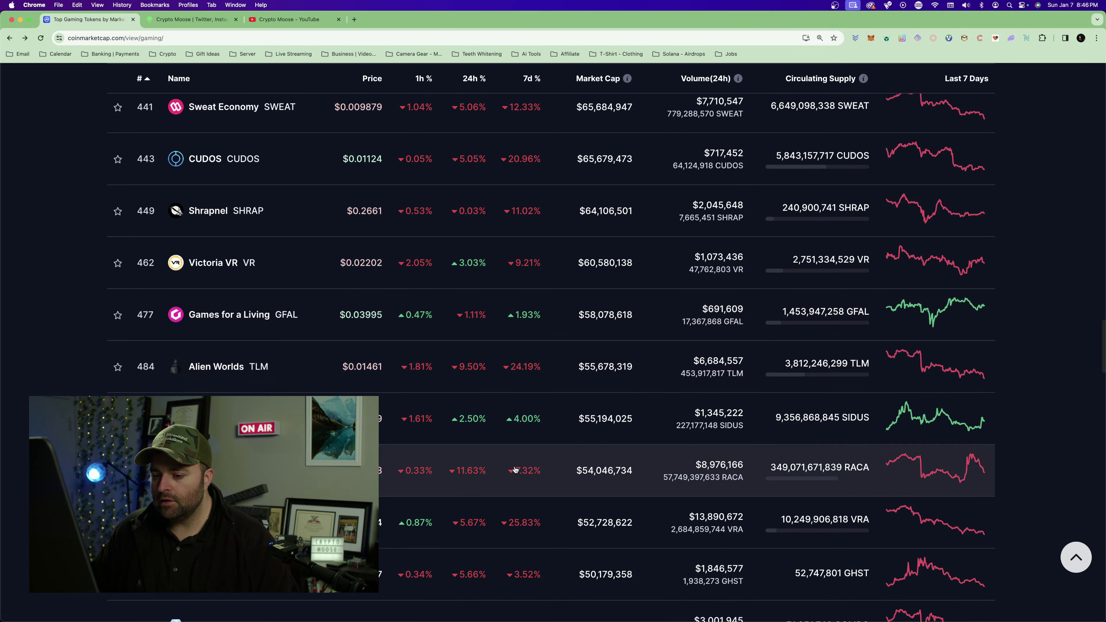
pyautogui.scroll(-1, 515, 470)
pyautogui.click(514, 469)
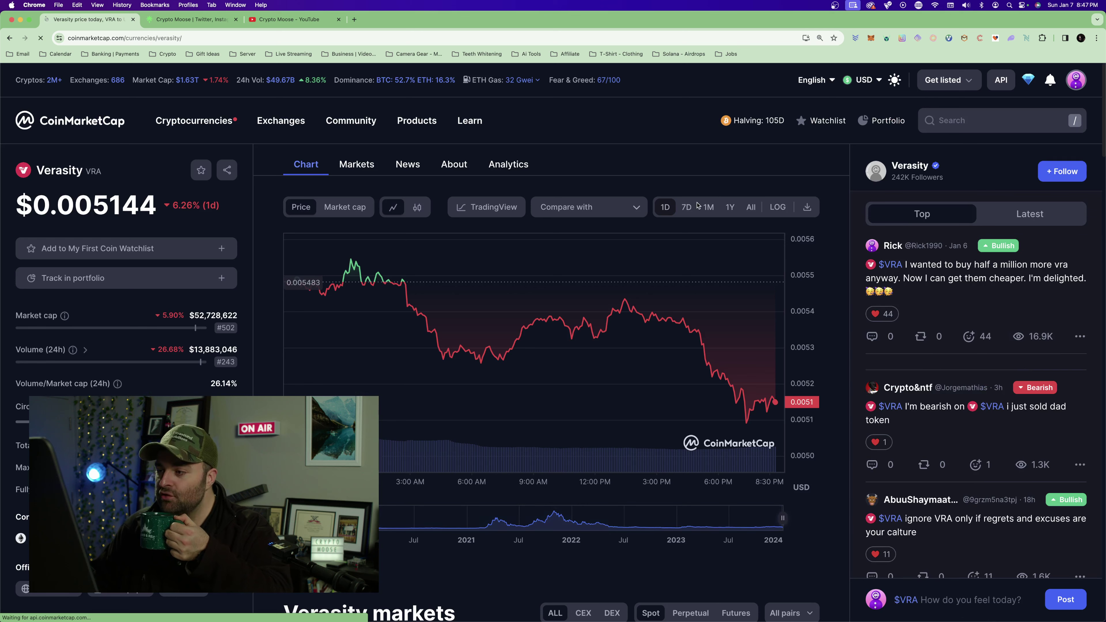
pyautogui.click(706, 207)
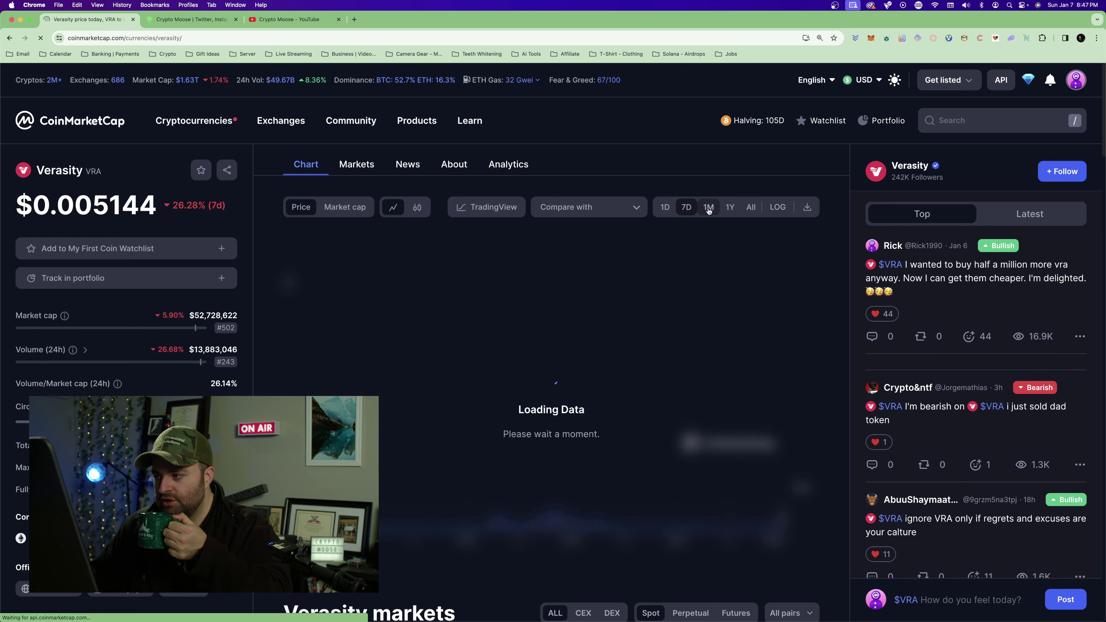
pyautogui.click(727, 210)
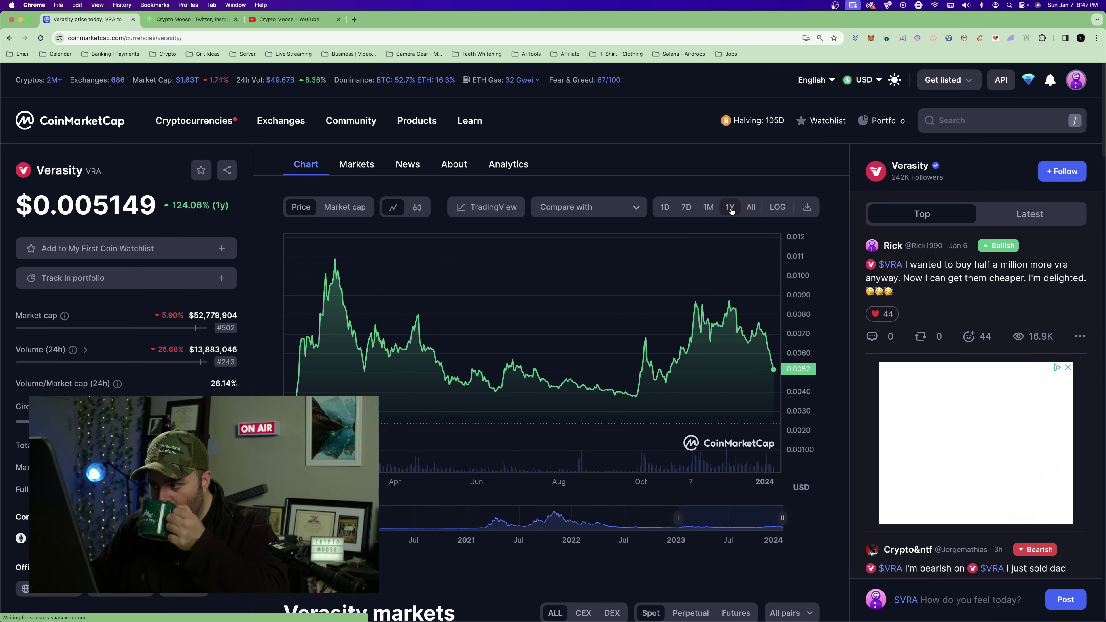
# Step: Search the site for "copi", open Cornucopias and view its 1-month and 1-year price charts
pyautogui.click(64, 114)
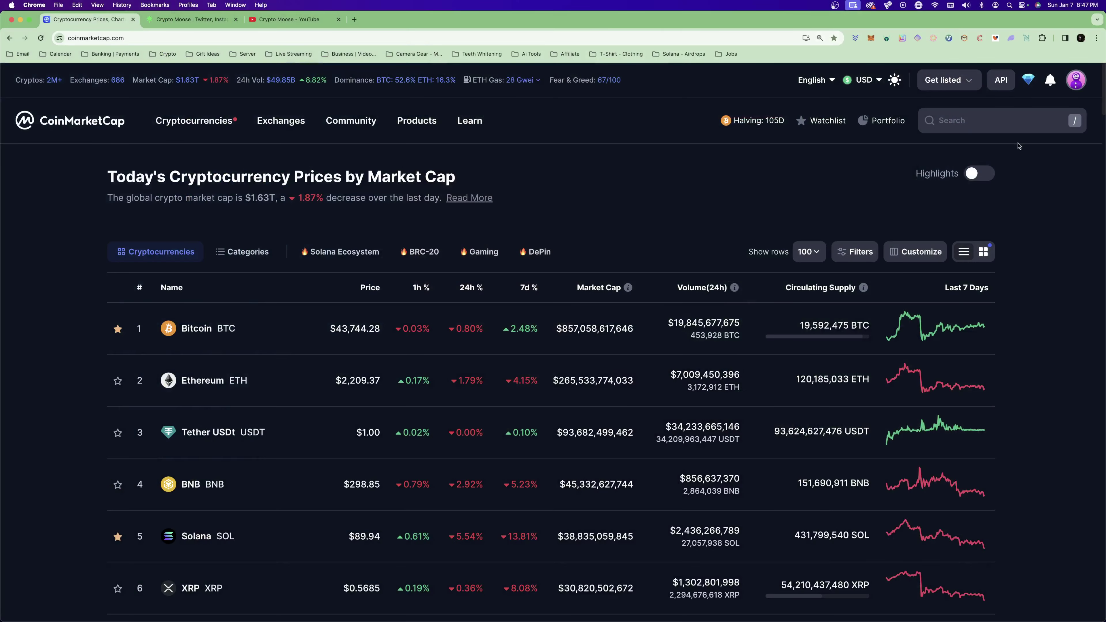
pyautogui.click(941, 123)
pyautogui.write('copi')
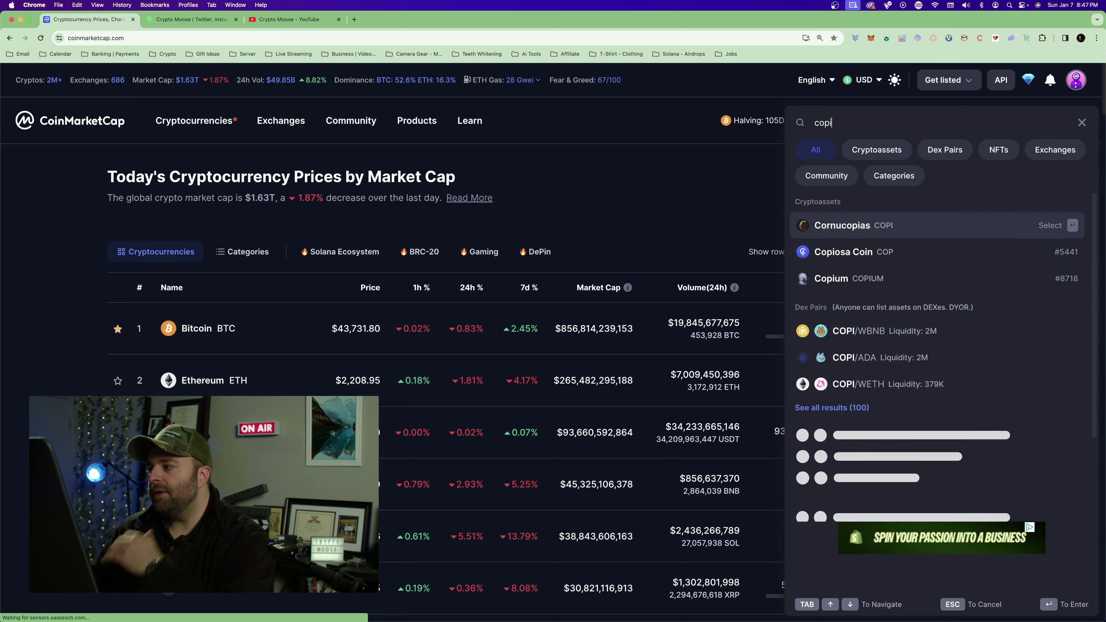
pyautogui.press('Return')
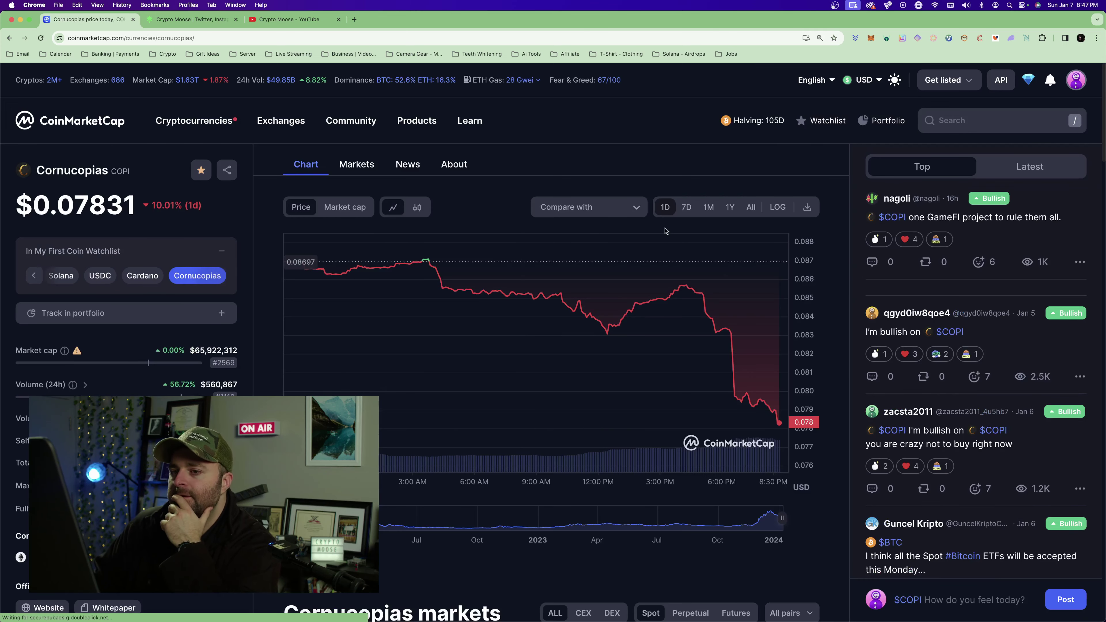
pyautogui.click(699, 208)
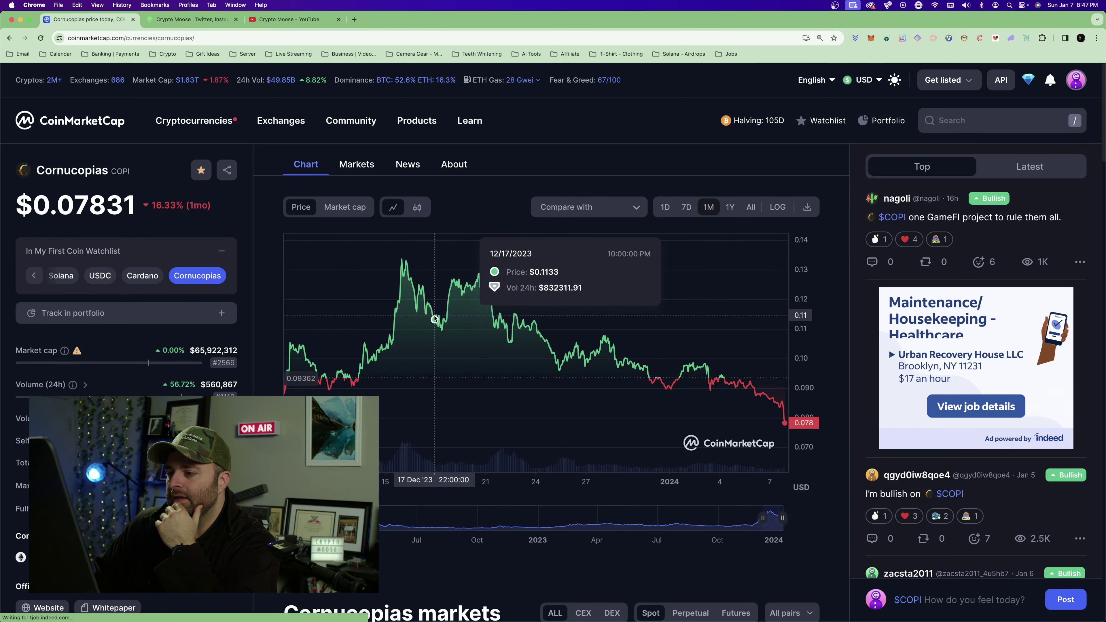
pyautogui.click(729, 208)
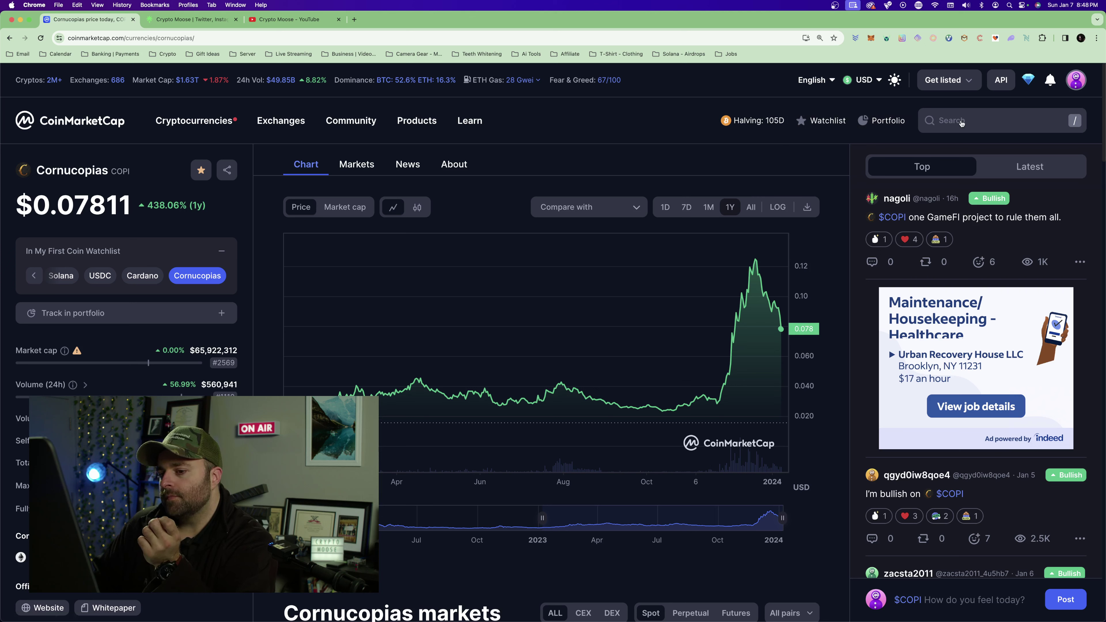
# Step: Search for "shrap", open Shrapnel and view its 7-day, 1-month and 1-year price charts
pyautogui.click(961, 123)
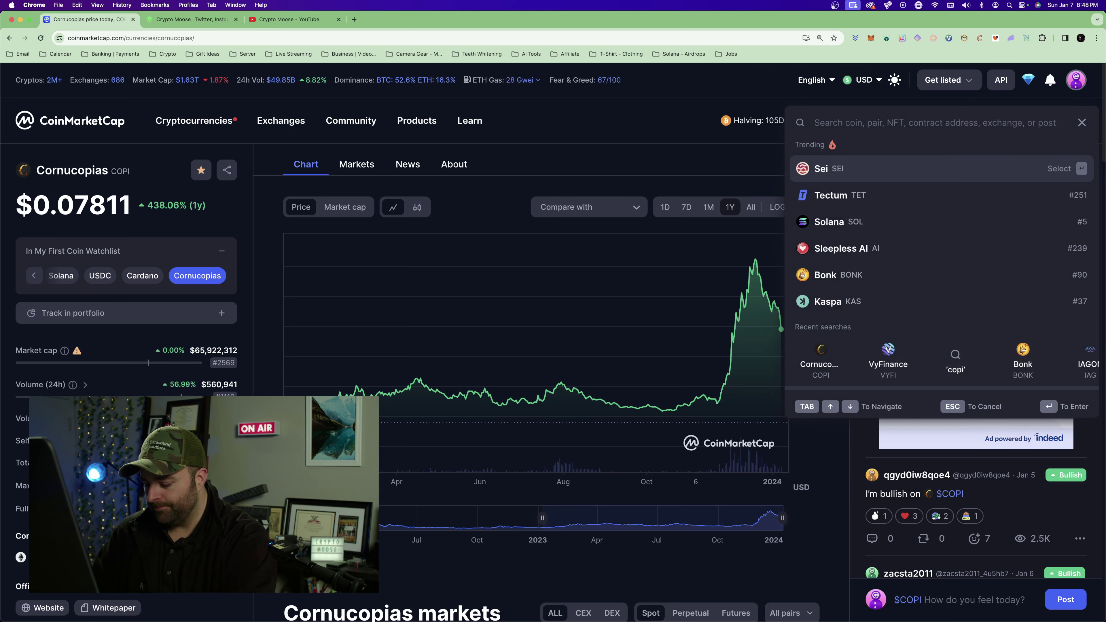
pyautogui.write('shrap')
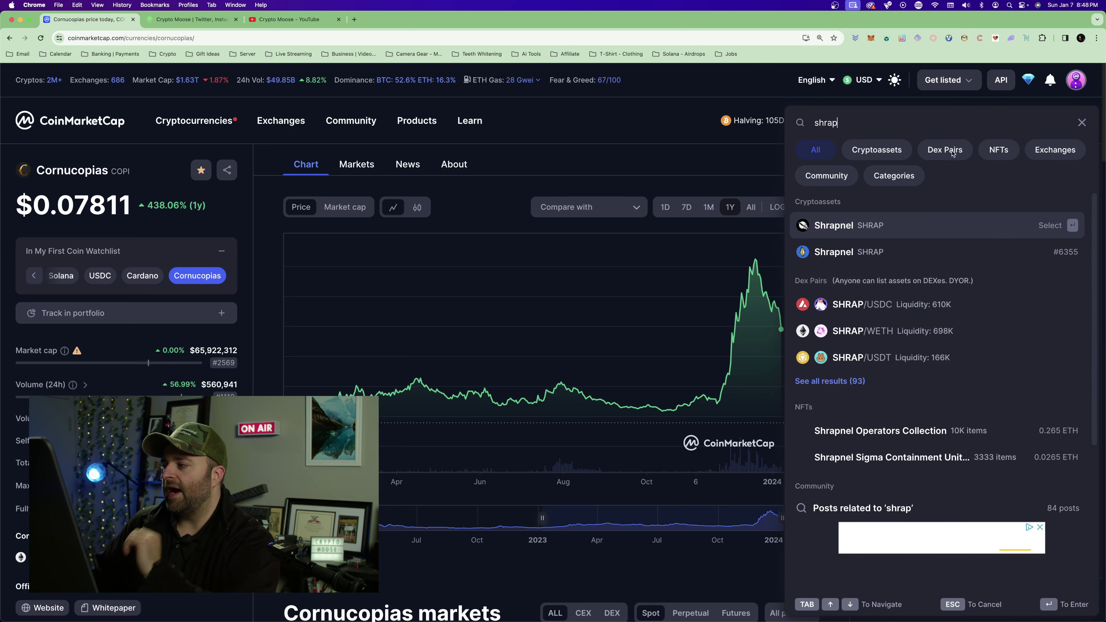
pyautogui.press('Return')
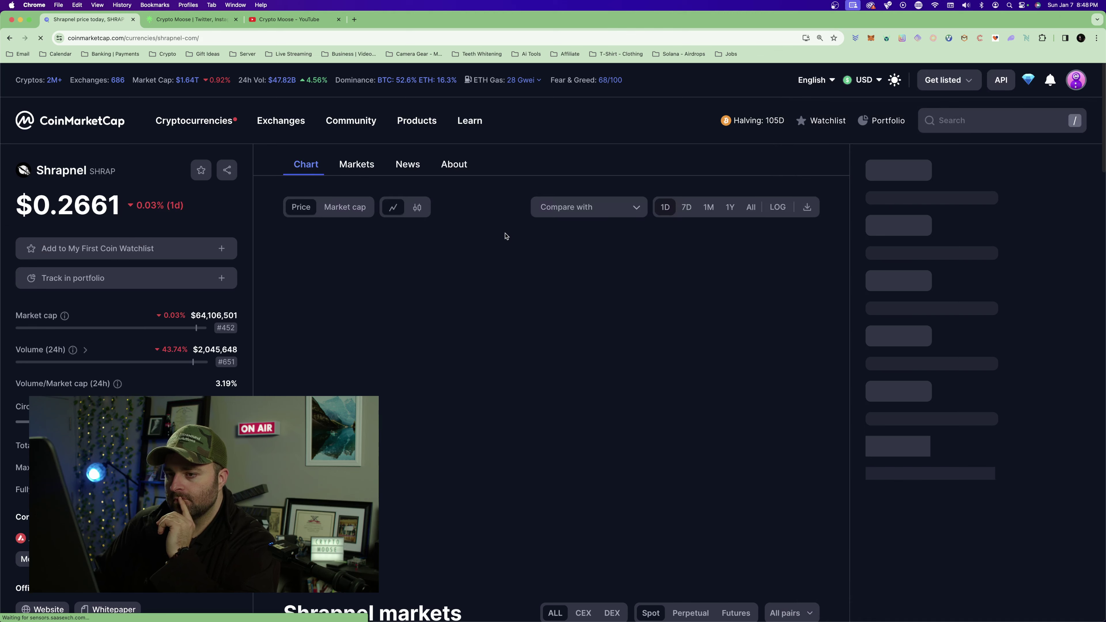
pyautogui.click(688, 208)
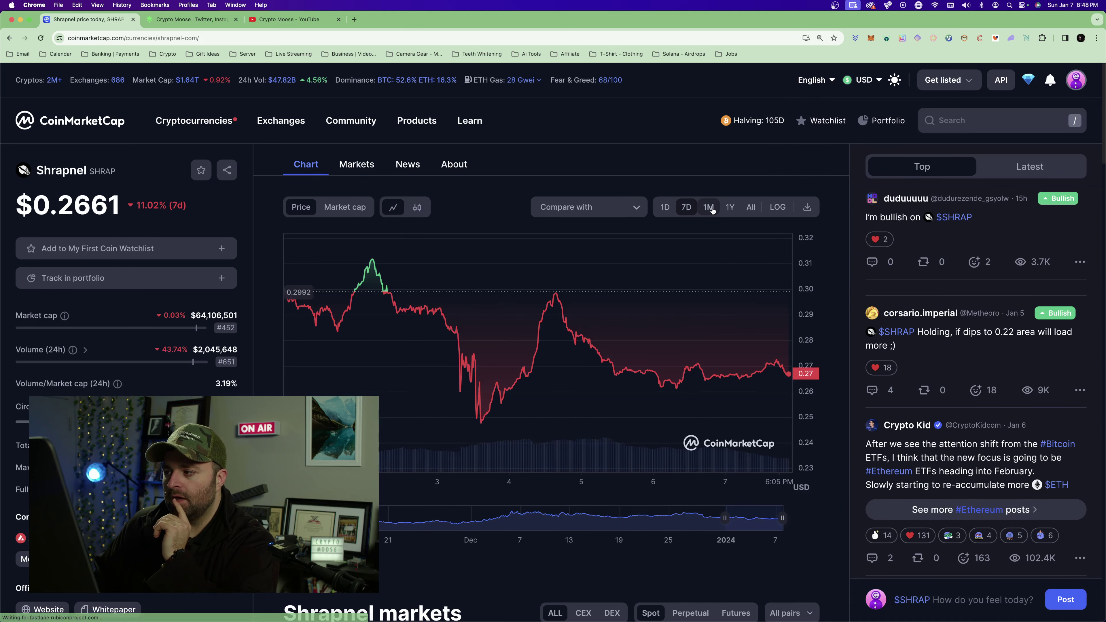
pyautogui.click(708, 208)
pyautogui.click(729, 208)
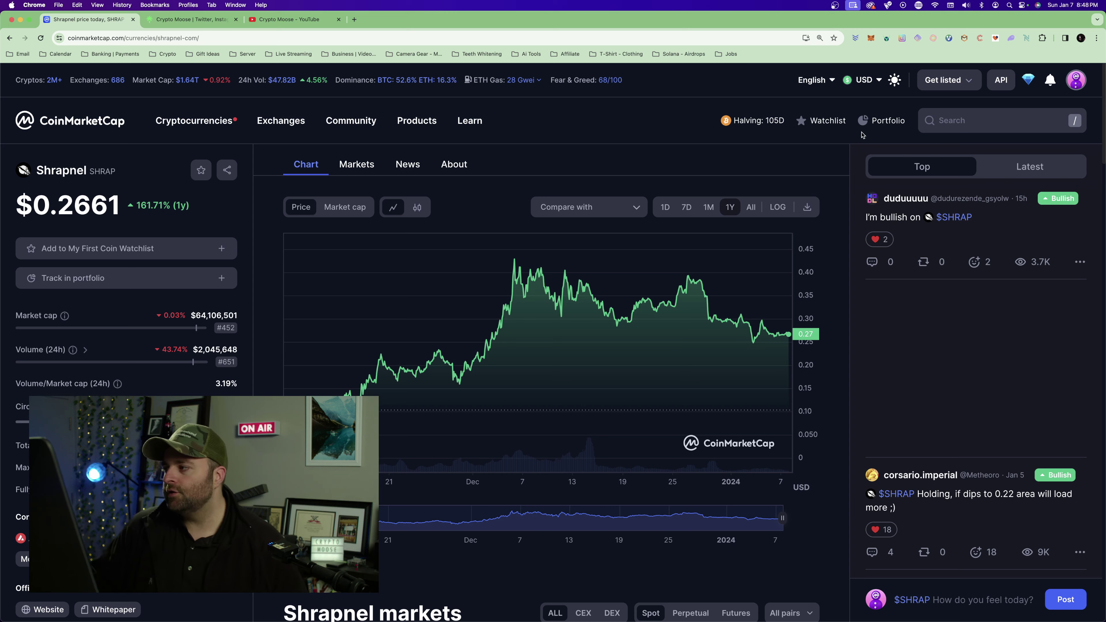
# Step: Open the portfolio and start a buy transaction for the first Shrapnel (SHRAP) coin found with "shrap"
pyautogui.click(879, 121)
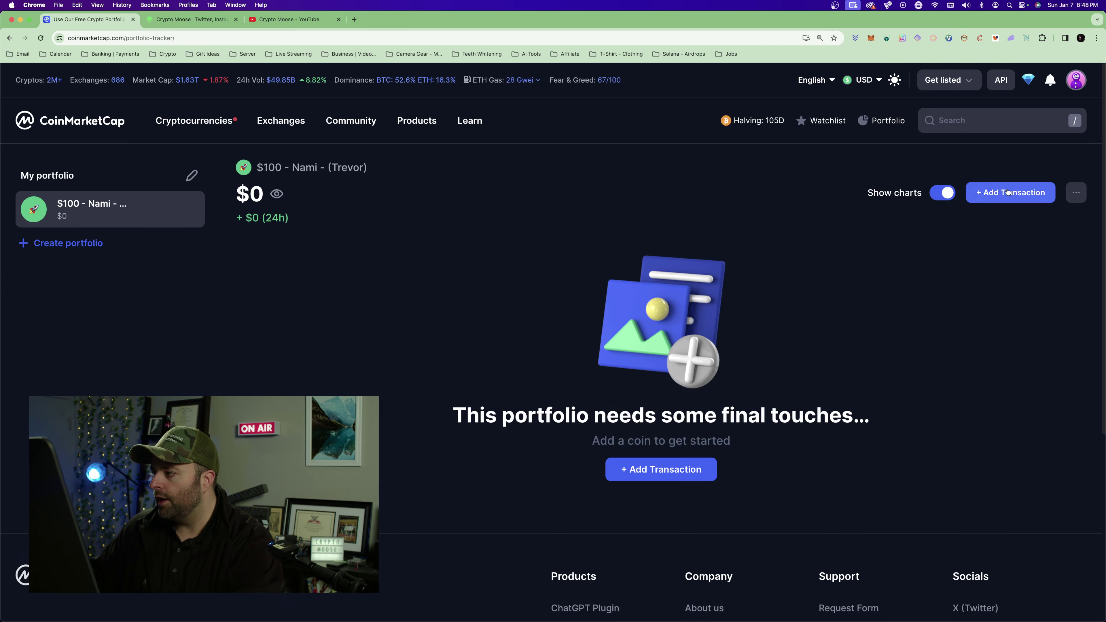
pyautogui.click(660, 469)
pyautogui.click(511, 218)
pyautogui.write('shrap')
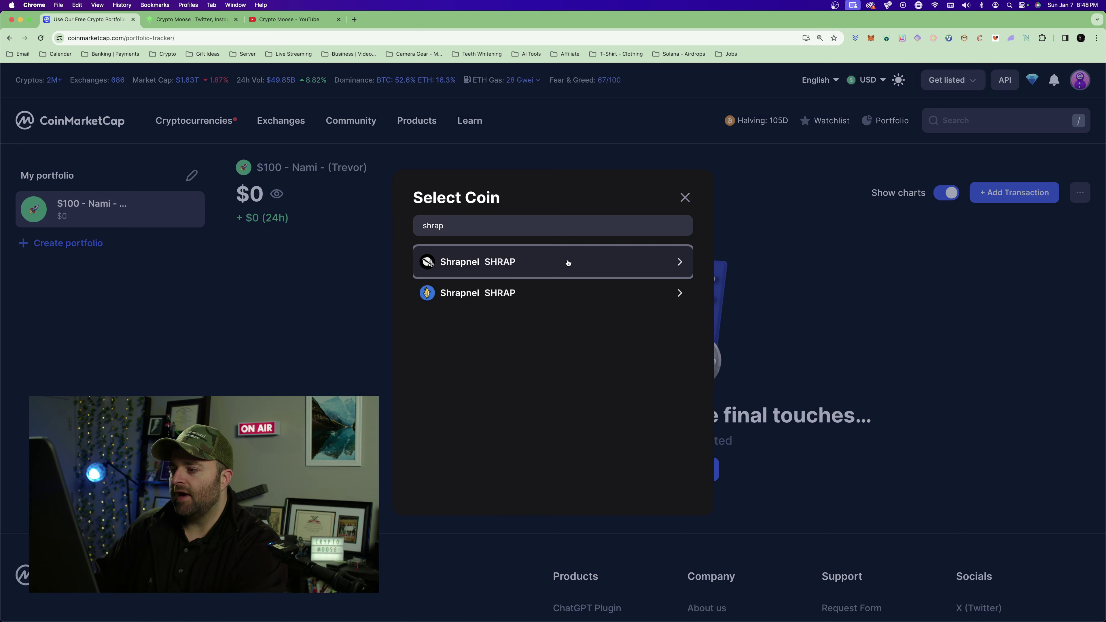
pyautogui.click(567, 262)
# Step: Try Shrapnel buy quantities of 100, 378 and 377 to approach a total of $100
pyautogui.write('100')
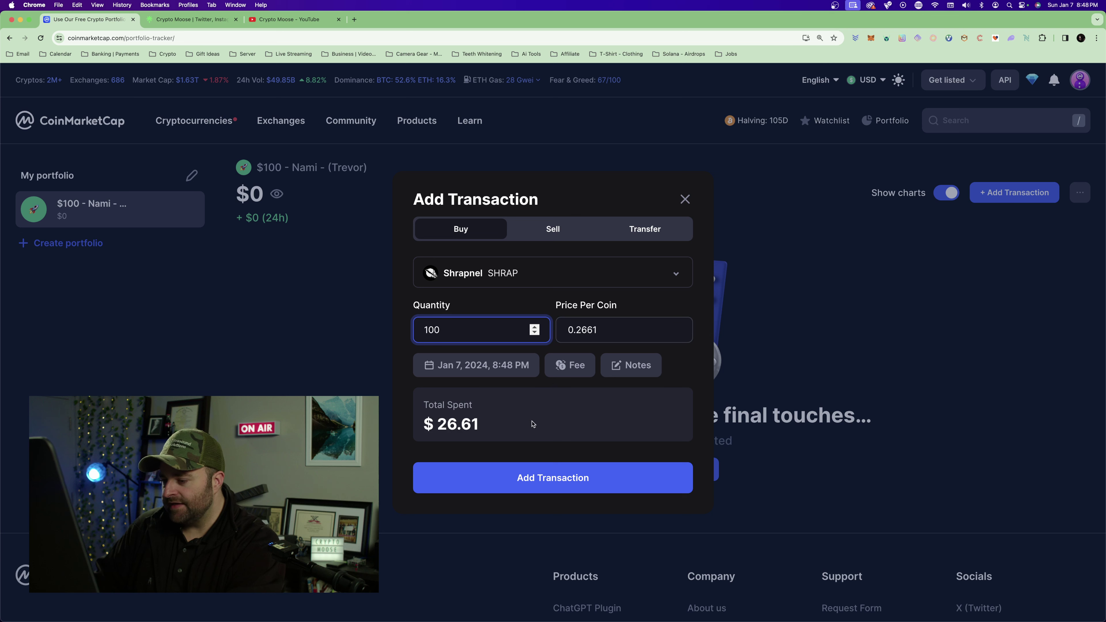
pyautogui.moveTo(464, 341); pyautogui.dragTo(430, 328)
pyautogui.write('400')
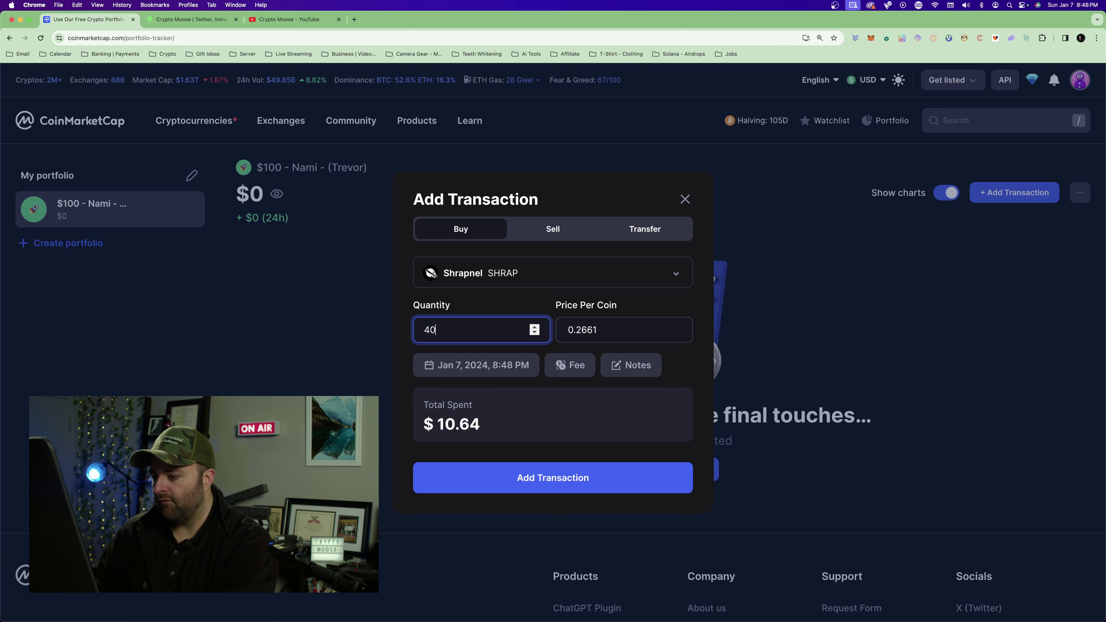
pyautogui.press('BackSpace')
pyautogui.press('BackSpace')
pyautogui.press('BackSpace')
pyautogui.write('380')
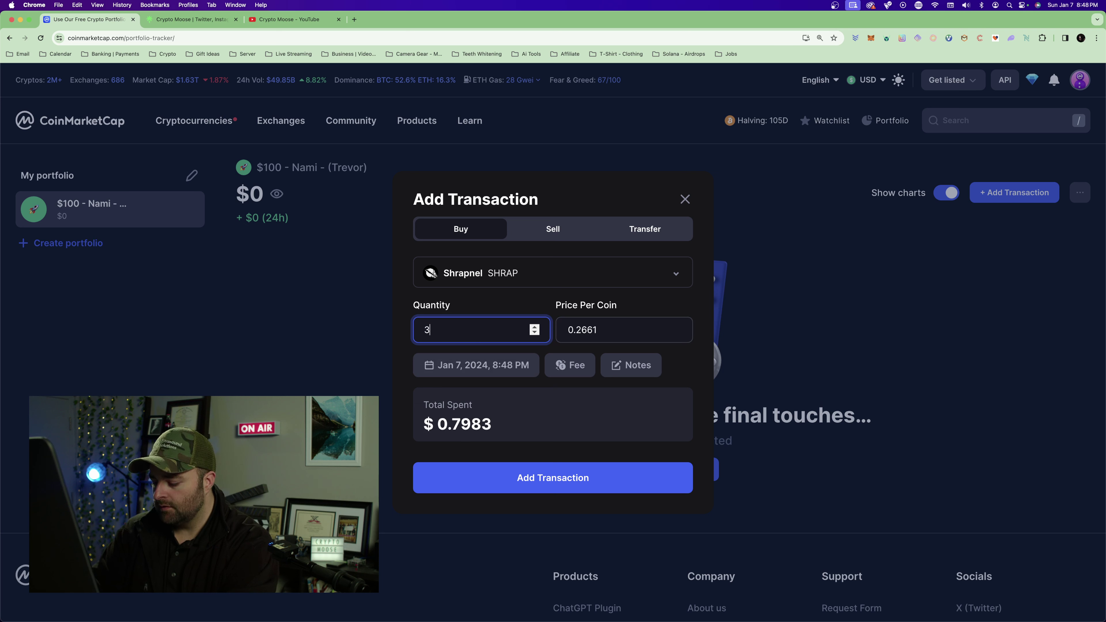
pyautogui.press('BackSpace')
pyautogui.press('BackSpace')
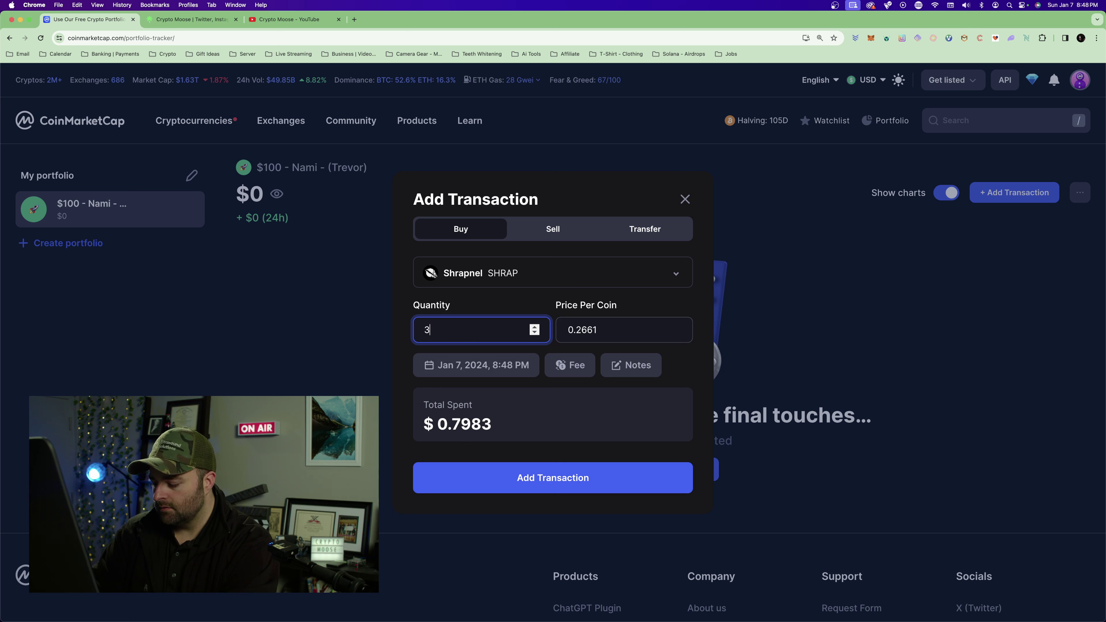
pyautogui.write('78')
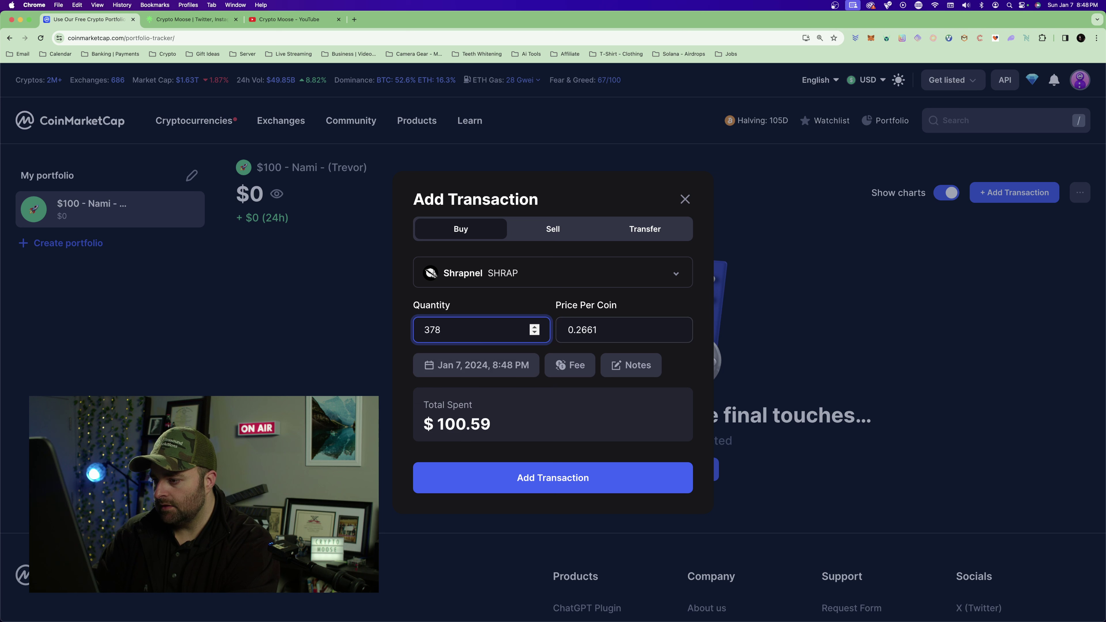
pyautogui.press('BackSpace')
pyautogui.write('7')
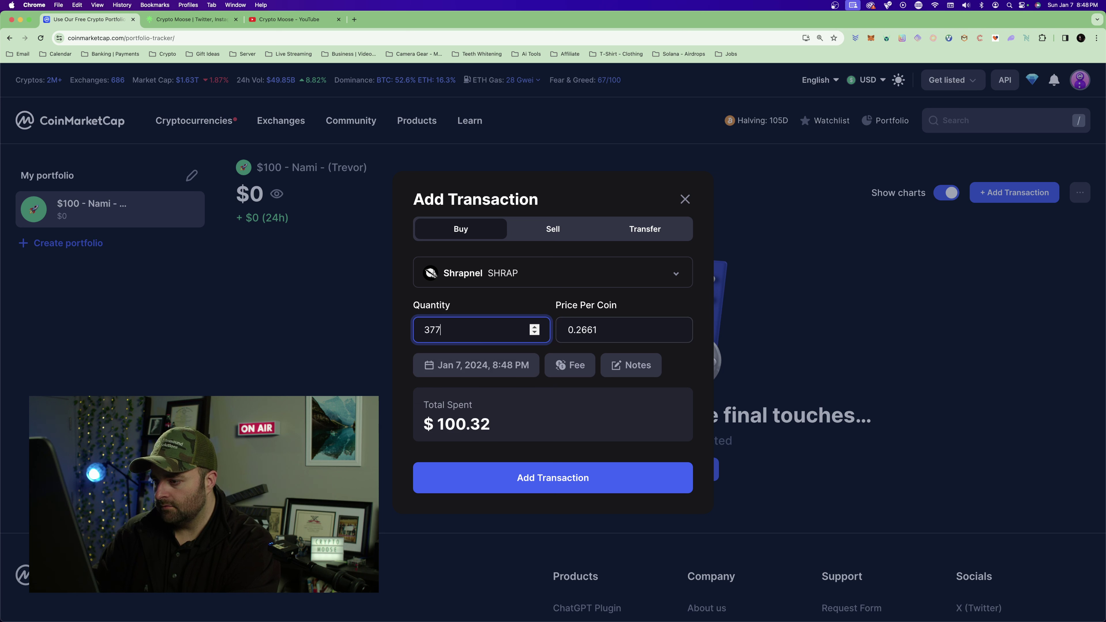
# Step: Set the Shrapnel quantity to 375.8 for a $100 purchase and add the transaction to the portfolio
pyautogui.press('BackSpace')
pyautogui.write('6')
pyautogui.press('BackSpace')
pyautogui.write('5.5')
pyautogui.press('BackSpace')
pyautogui.write('6')
pyautogui.press('BackSpace')
pyautogui.write('7')
pyautogui.press('BackSpace')
pyautogui.write('8')
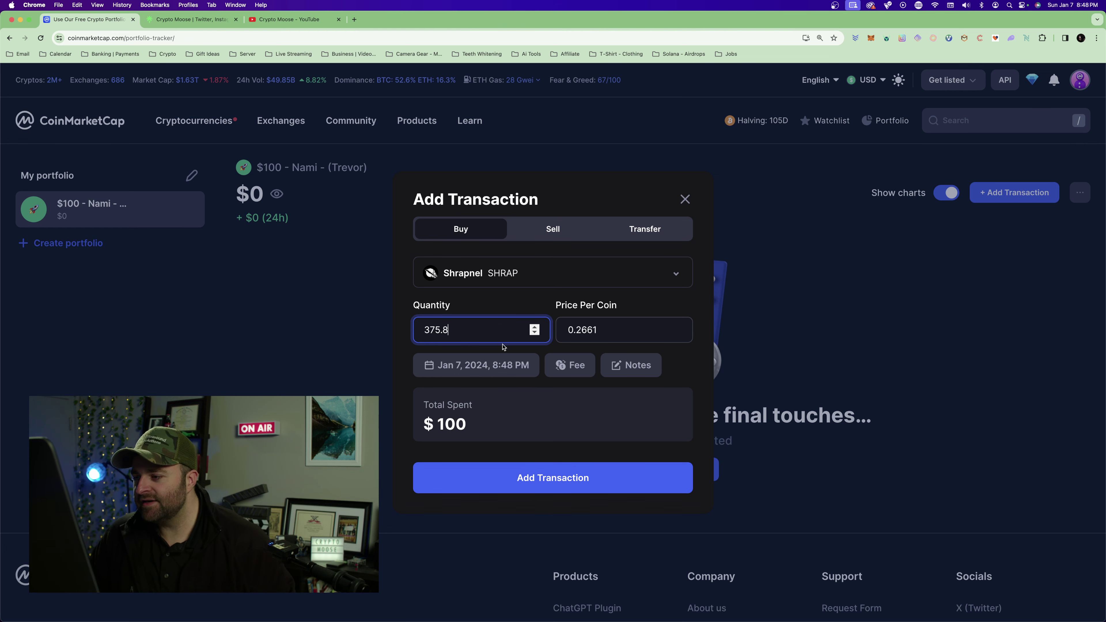
pyautogui.click(548, 485)
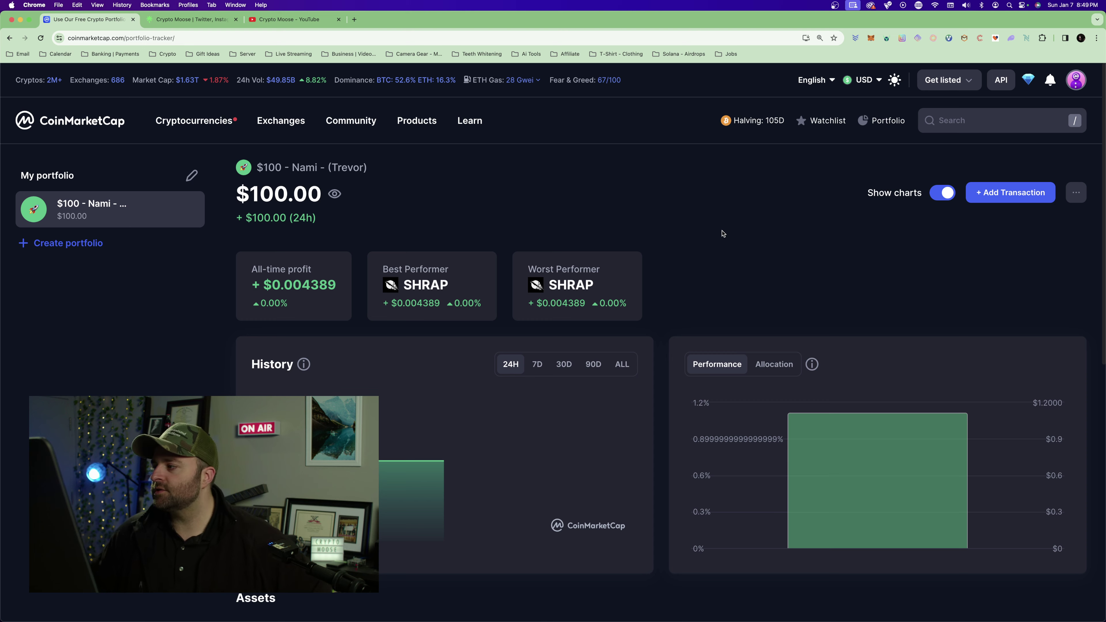
# Step: Start another buy transaction in the portfolio and choose Cornucopias (COPI) as the coin
pyautogui.click(1015, 192)
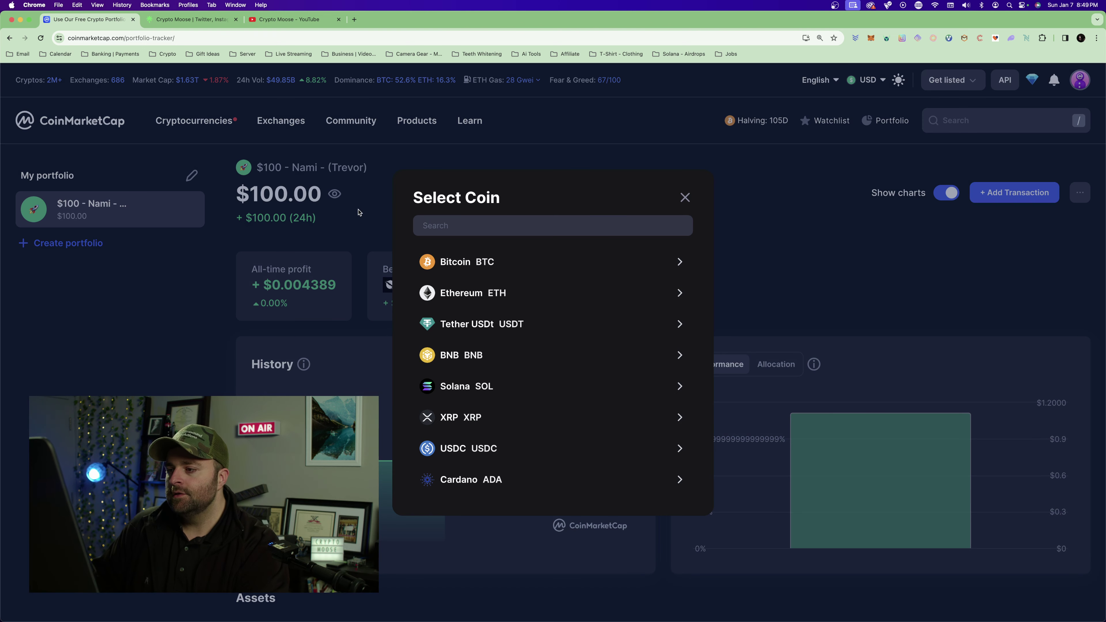
pyautogui.click(487, 227)
pyautogui.write('copi')
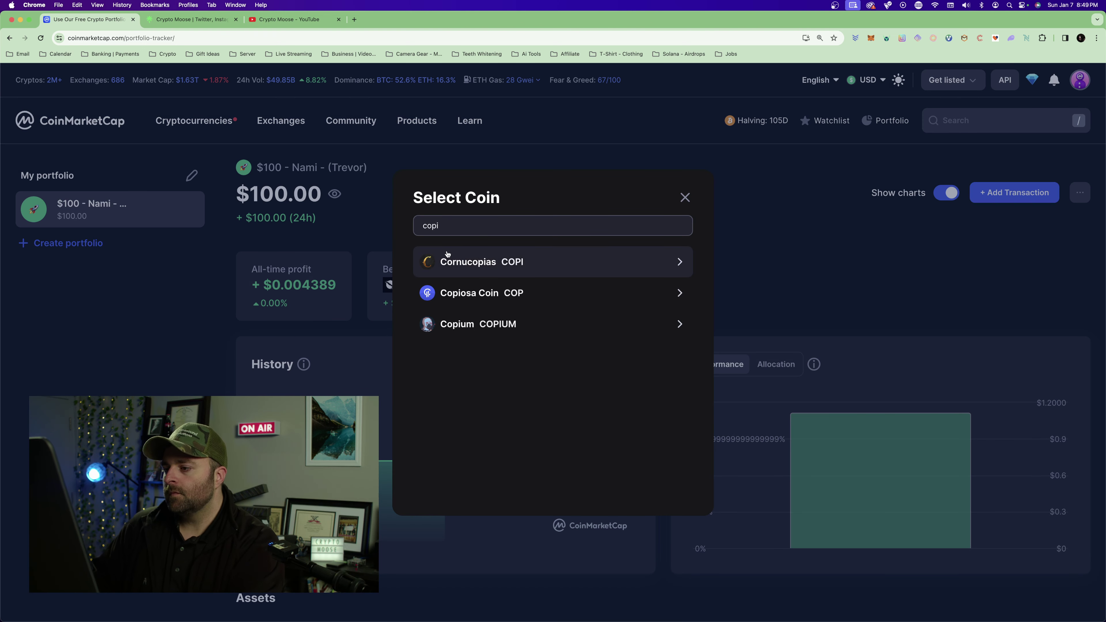
pyautogui.click(531, 258)
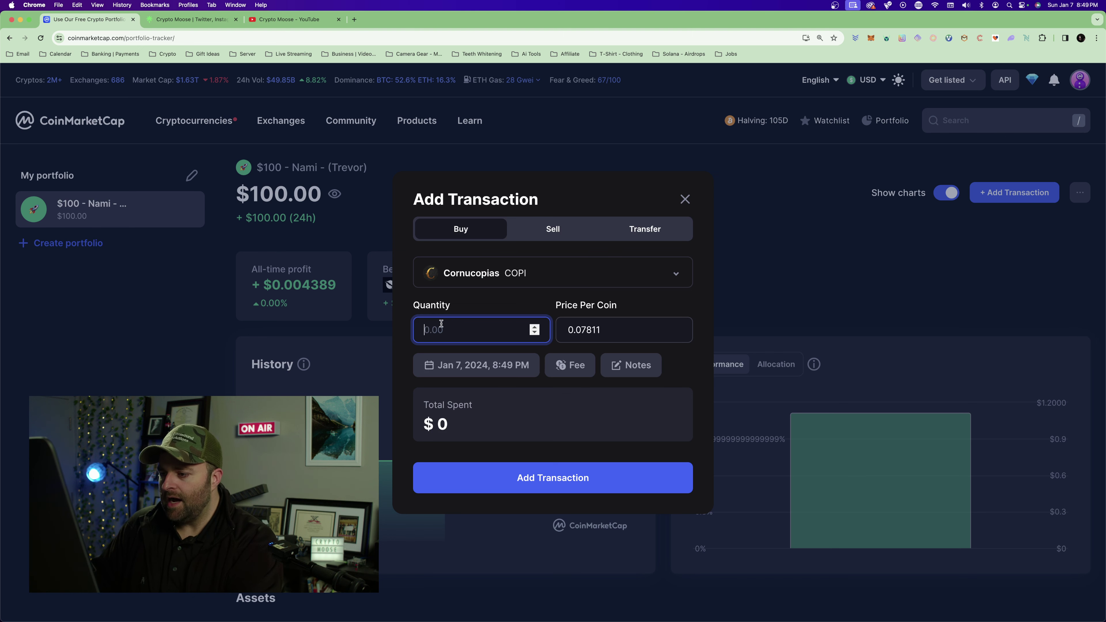
# Step: Try Cornucopias buy quantities of 1000 and 1200 to approach a total of $100
pyautogui.write('1000')
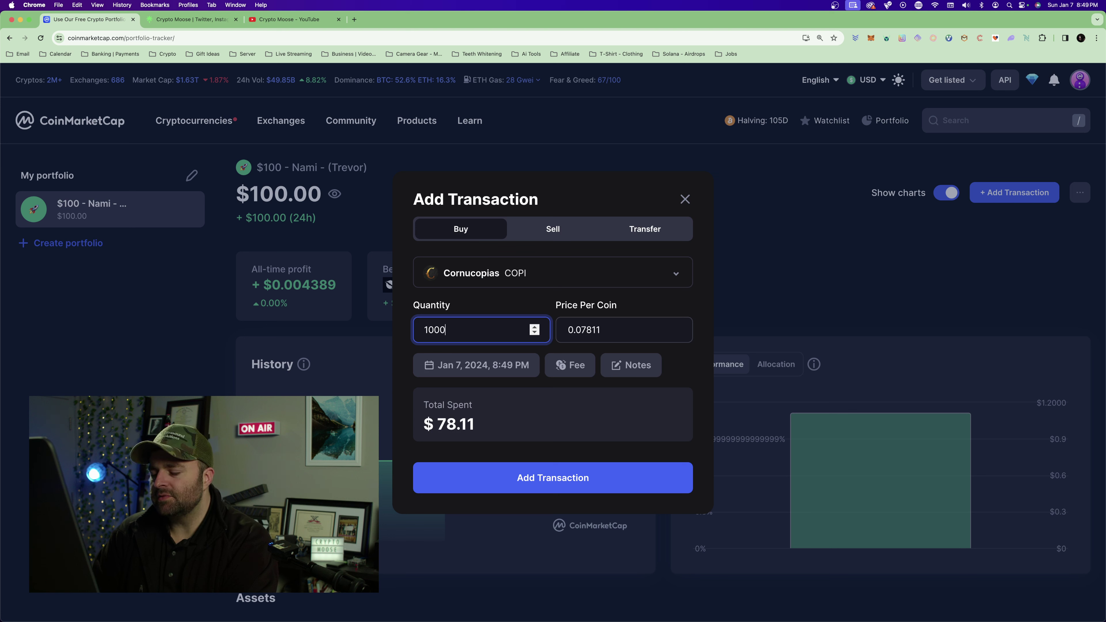
pyautogui.press('BackSpace')
pyautogui.press('BackSpace')
pyautogui.press('BackSpace')
pyautogui.write('200')
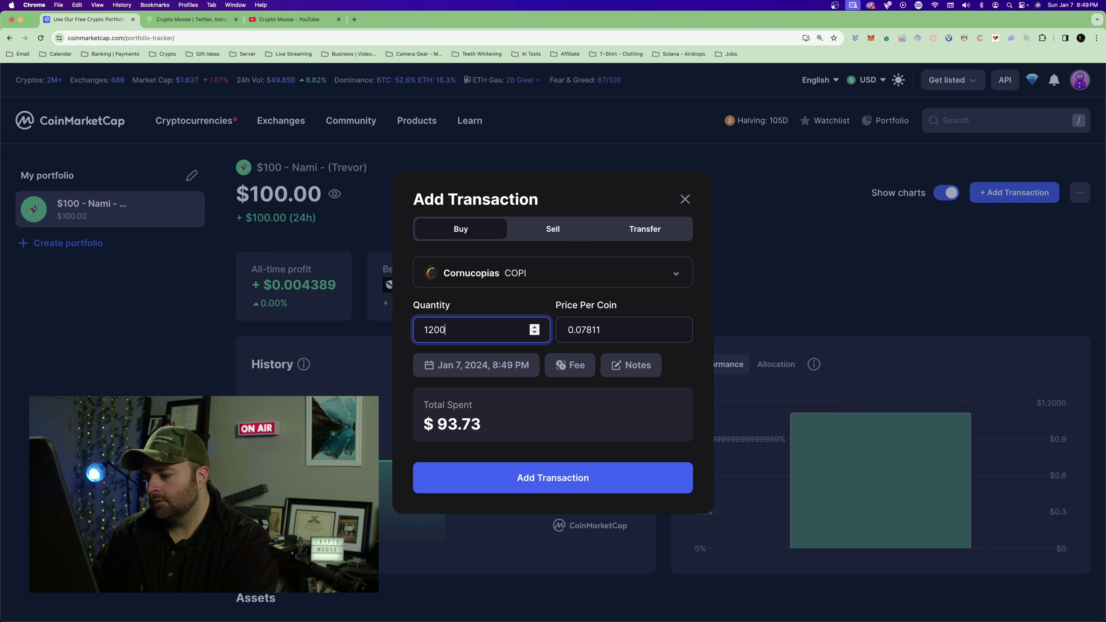
# Step: Try a Cornucopias buy quantity of 1300 to approach a total of $100
pyautogui.press('BackSpace')
pyautogui.press('BackSpace')
pyautogui.press('BackSpace')
pyautogui.write('3000')
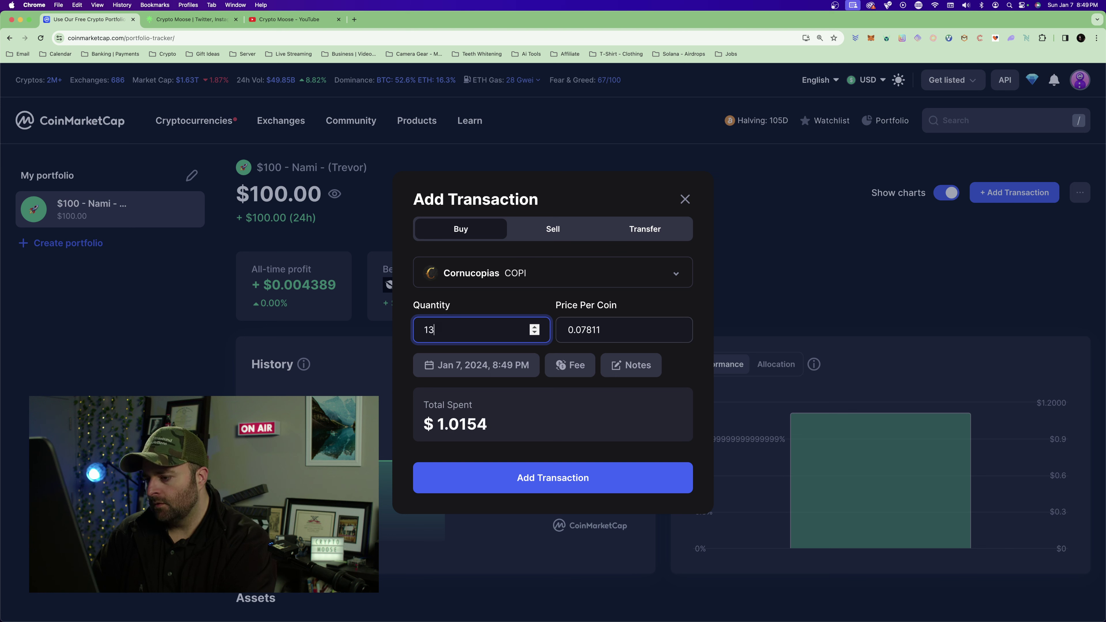
pyautogui.press('BackSpace')
pyautogui.press('BackSpace')
pyautogui.write('4')
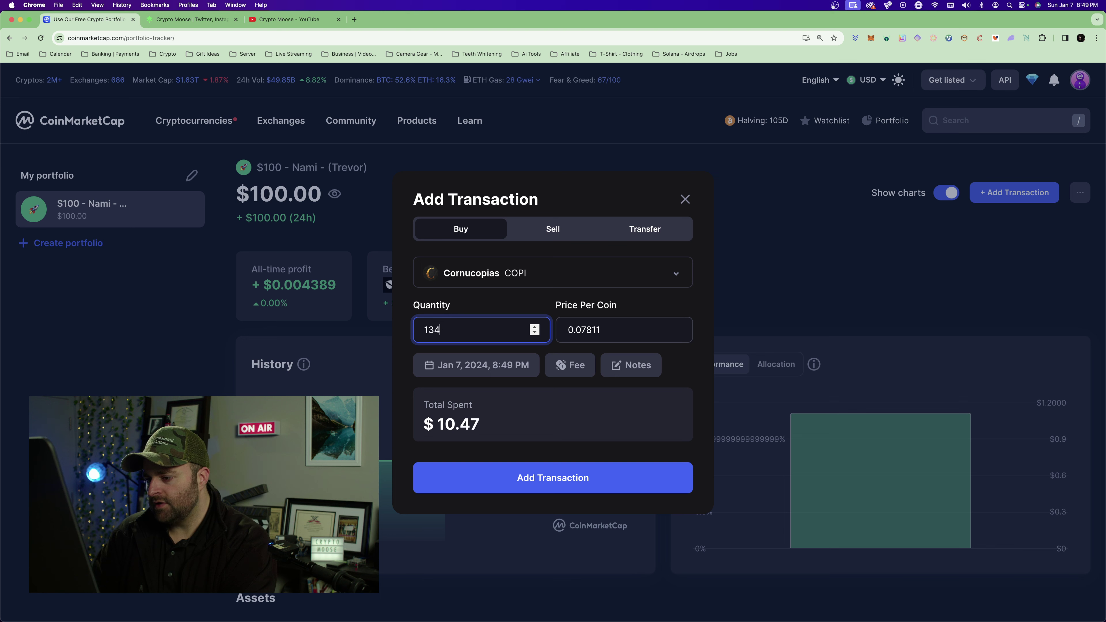
pyautogui.press('BackSpace')
pyautogui.write('00')
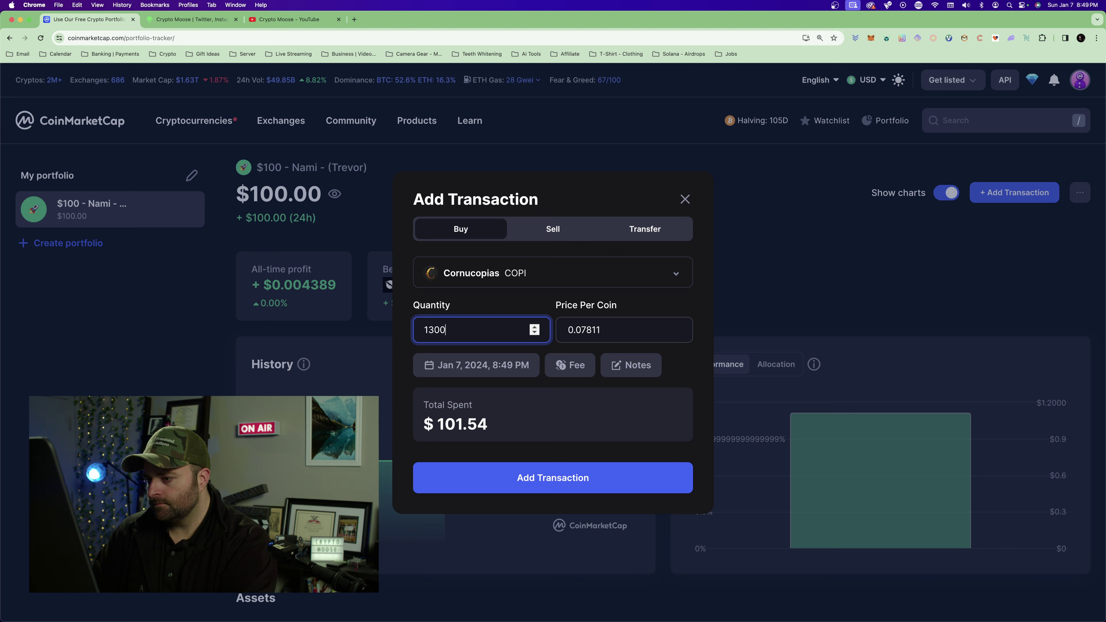
# Step: Try Cornucopias buy quantities of 1299 and 1289 to get closer to a $100 total
pyautogui.press('BackSpace')
pyautogui.press('BackSpace')
pyautogui.press('BackSpace')
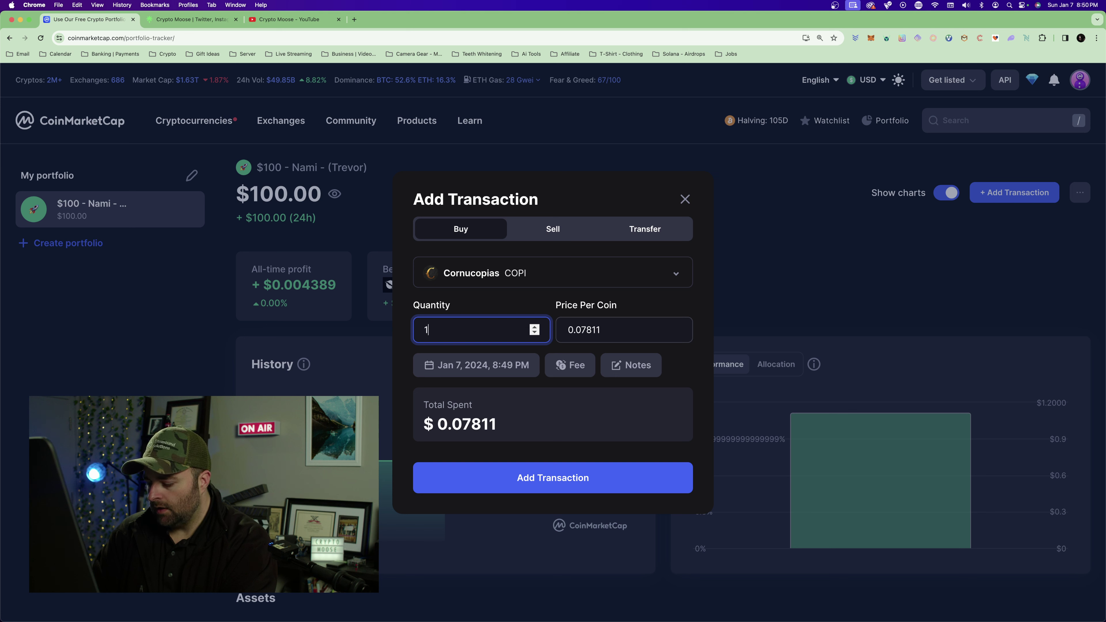
pyautogui.write('299')
pyautogui.press('BackSpace')
pyautogui.press('BackSpace')
pyautogui.write('89')
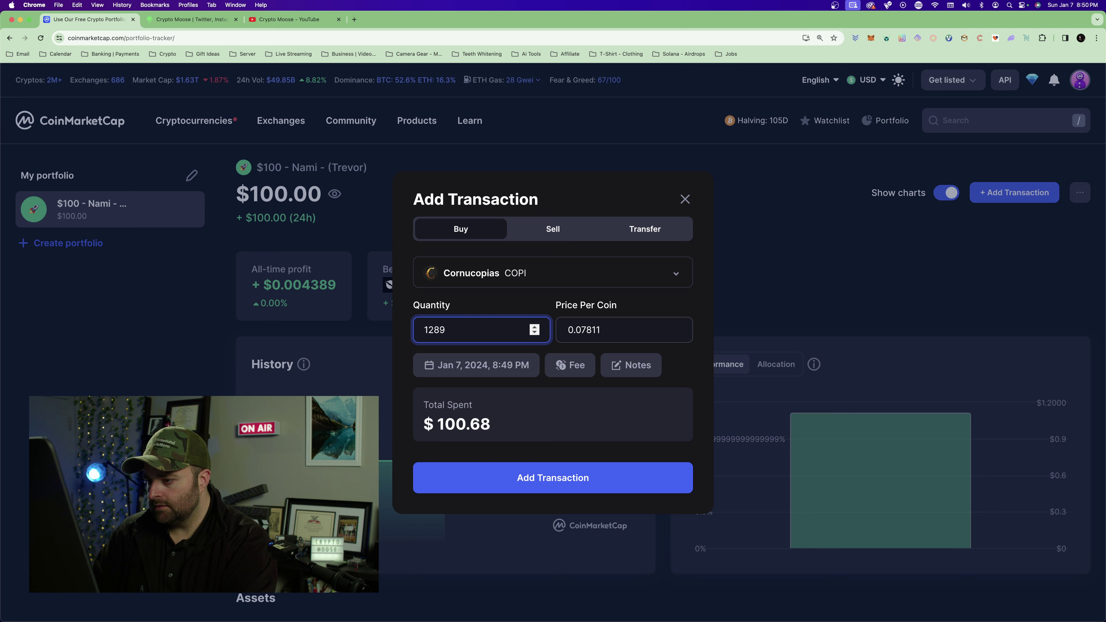
# Step: Lower the Cornucopias quantity one coin at a time, trying 1284, 1283, 1282 and 1281
pyautogui.press('BackSpace')
pyautogui.write('4')
pyautogui.press('BackSpace')
pyautogui.write('3')
pyautogui.press('BackSpace')
pyautogui.write('2')
pyautogui.press('BackSpace')
pyautogui.write('1')
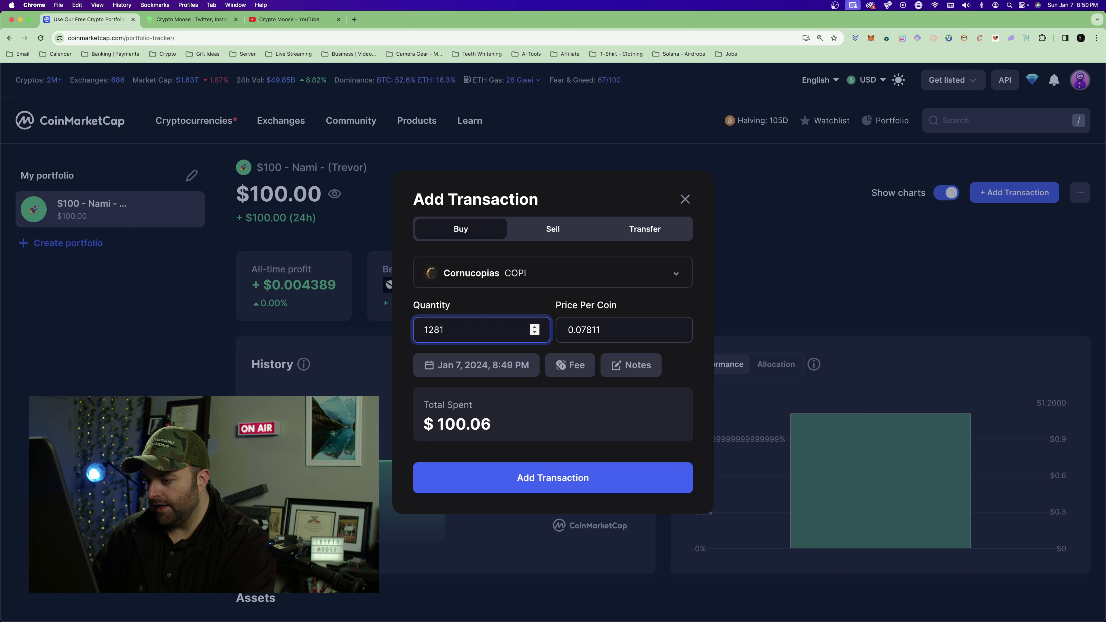
# Step: Set the Cornucopias quantity to 1280 for a $100 purchase and add the transaction to the portfolio
pyautogui.press('BackSpace')
pyautogui.write('0')
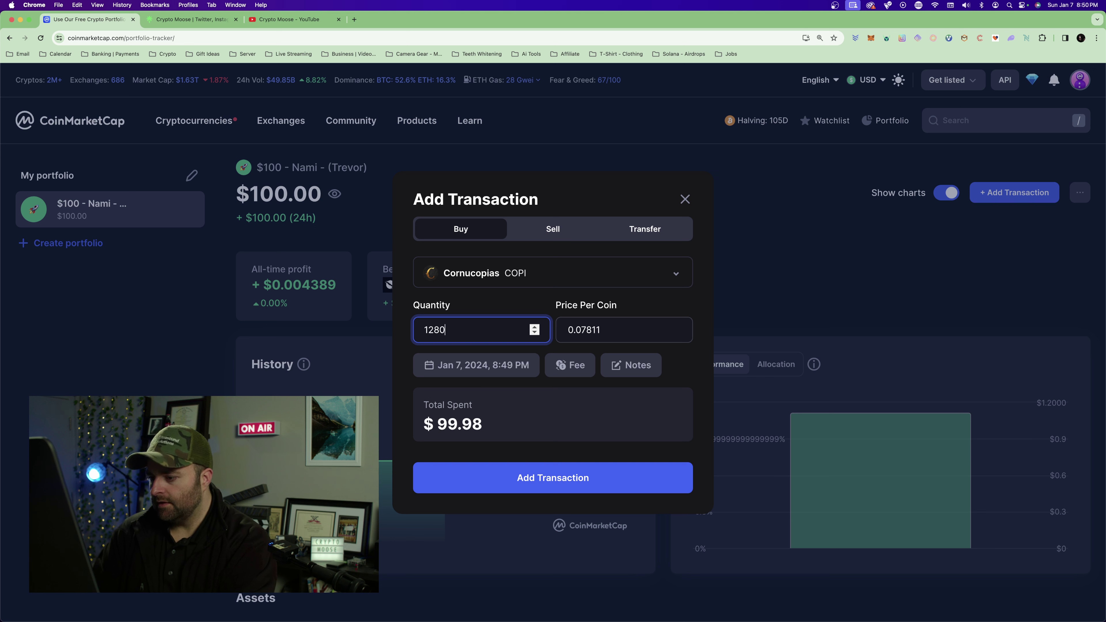
pyautogui.press('BackSpace')
pyautogui.write('1')
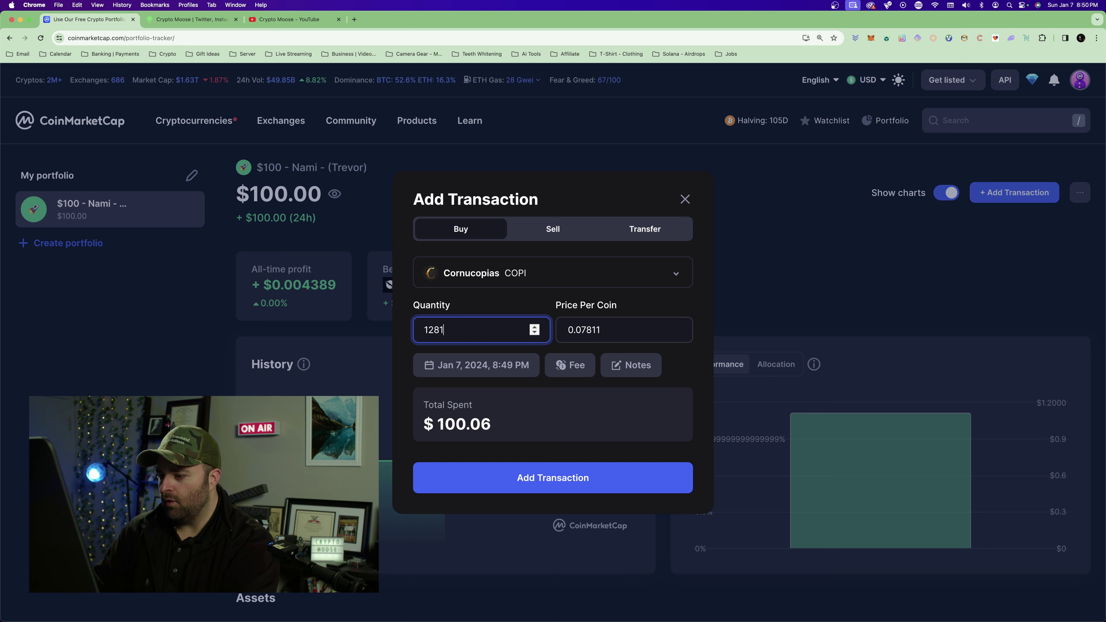
pyautogui.press('BackSpace')
pyautogui.write('0')
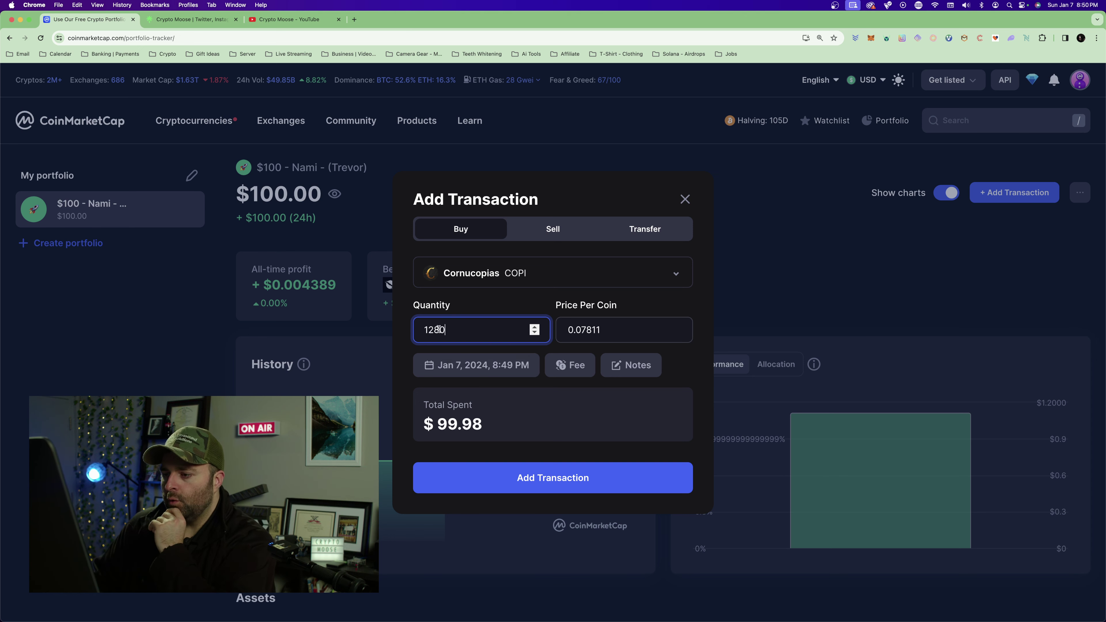
pyautogui.click(562, 467)
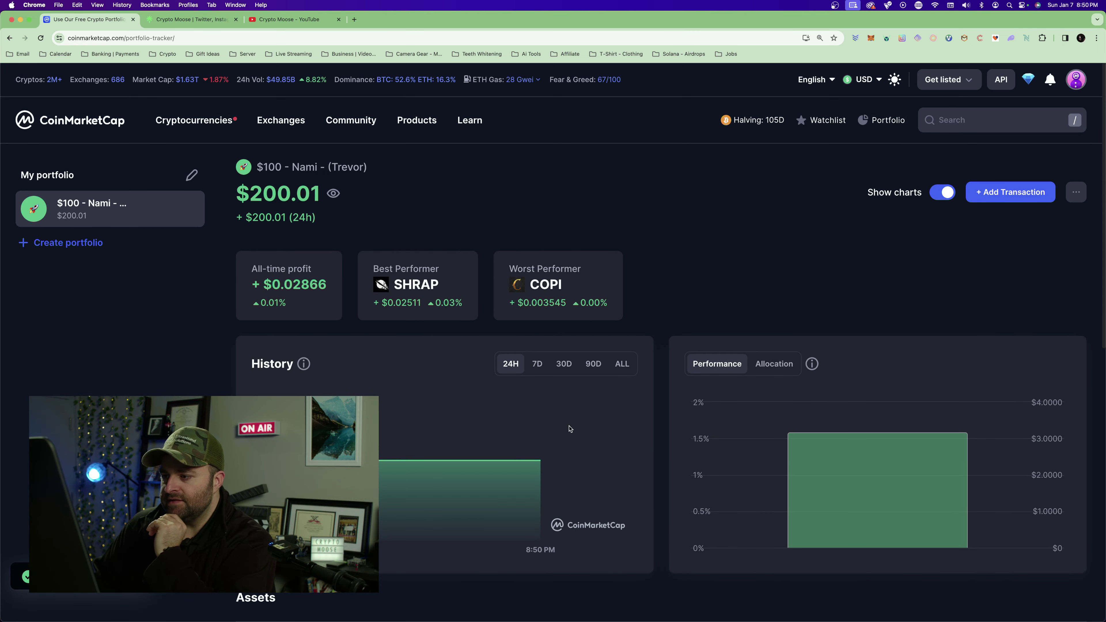
# Step: Review the Shrapnel and Cornucopias holdings in the portfolio's asset list
pyautogui.scroll(-2, 624, 329)
pyautogui.scroll(-3, 626, 329)
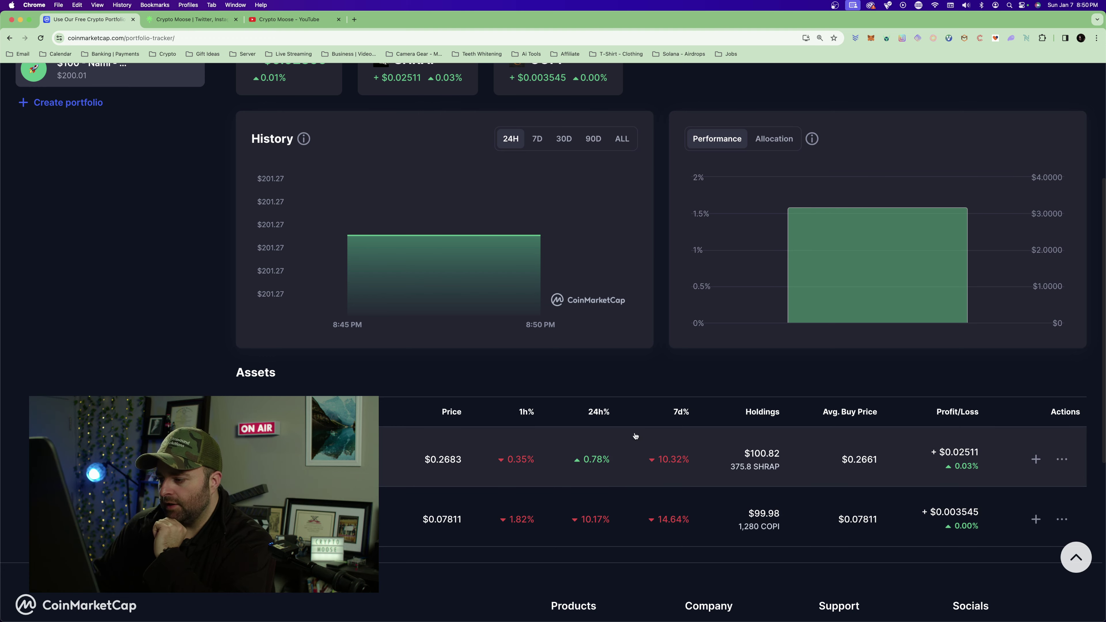
pyautogui.scroll(5, 627, 333)
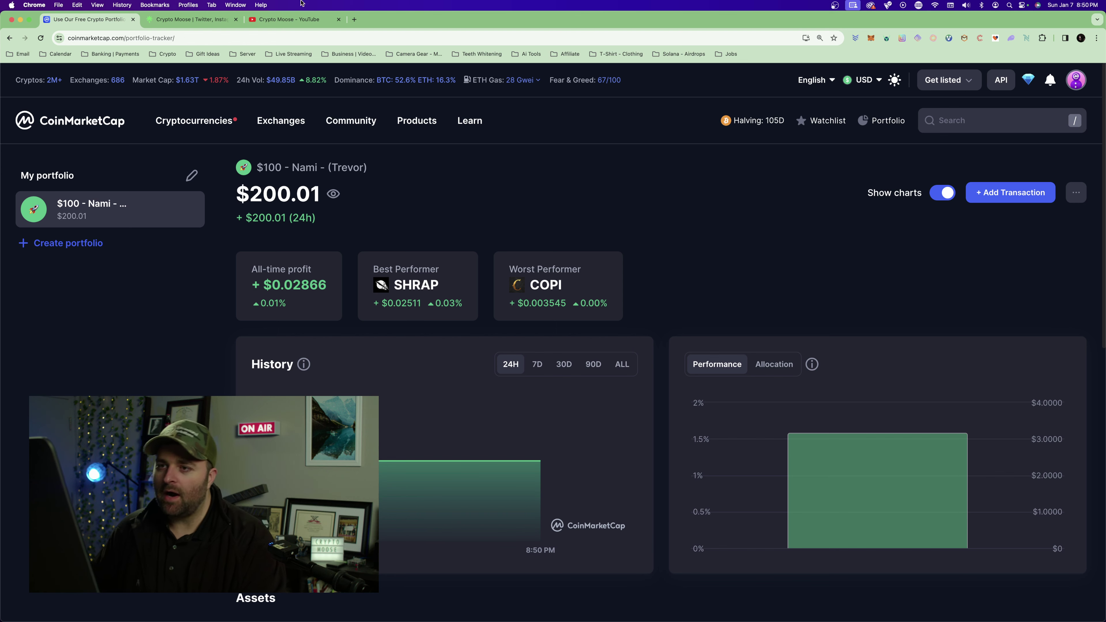
# Step: Switch to the Crypto Moose YouTube channel and browse its latest videos
pyautogui.click(292, 19)
pyautogui.scroll(15, 597, 324)
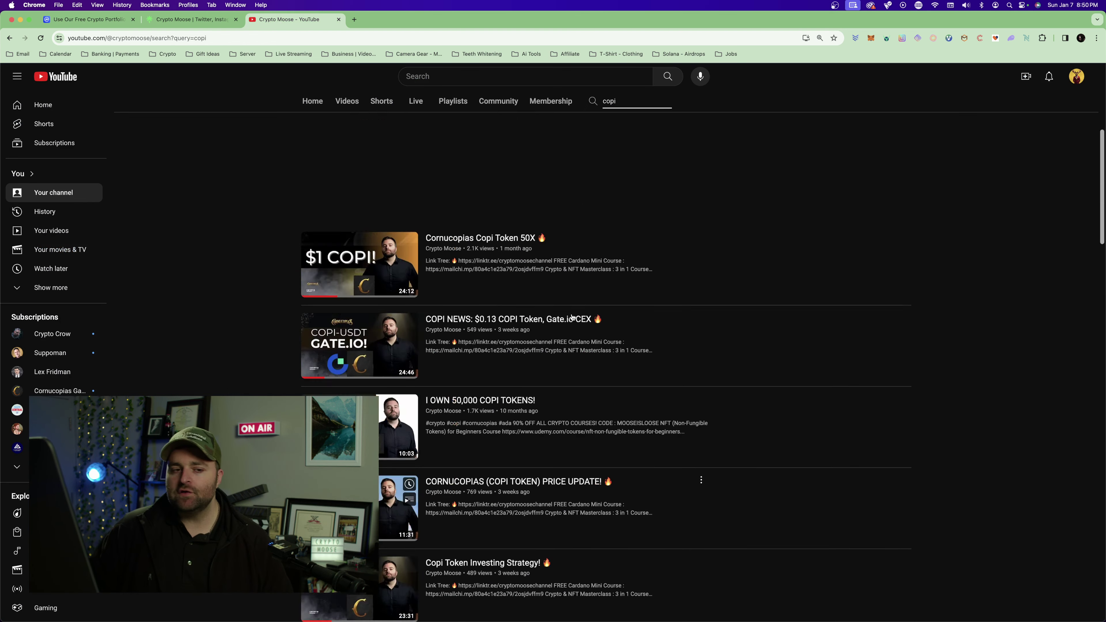
pyautogui.click(336, 311)
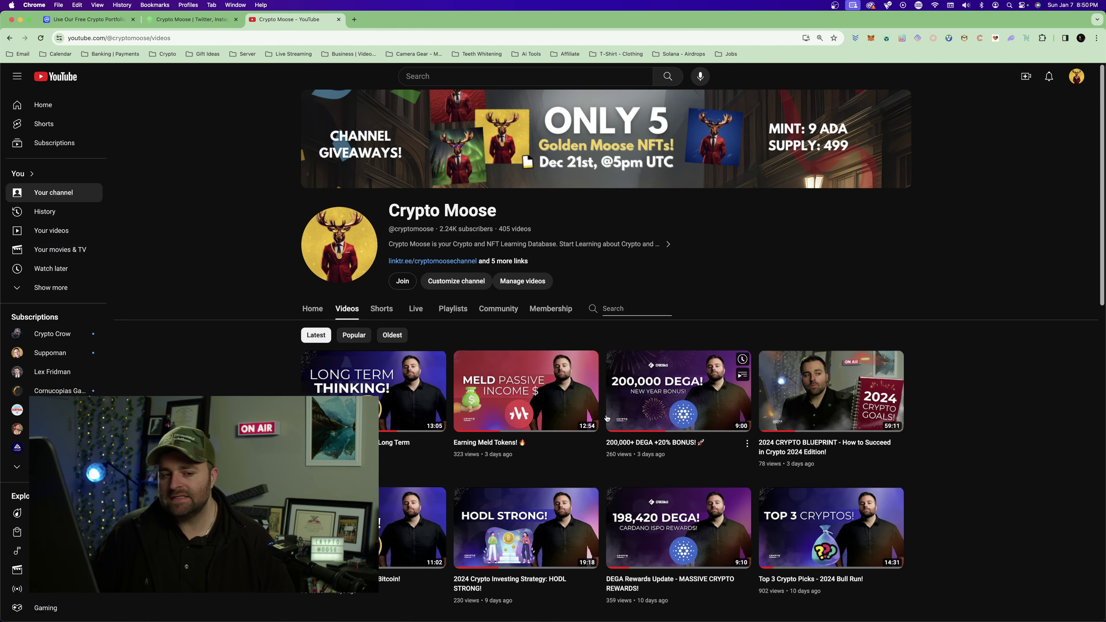
pyautogui.scroll(-10, 544, 357)
pyautogui.scroll(10, 609, 422)
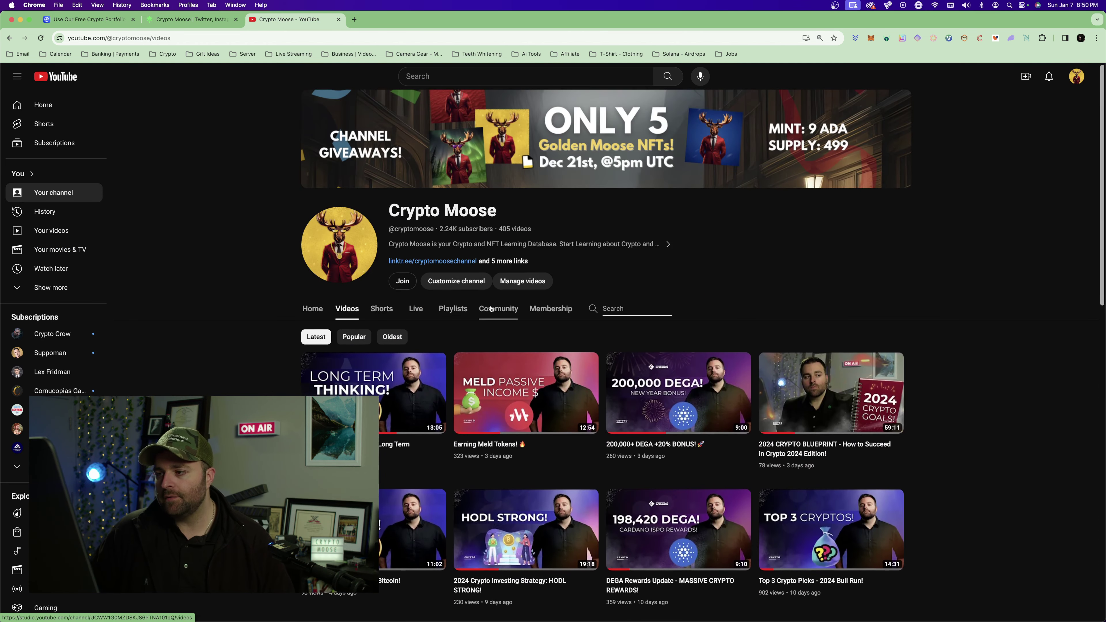
# Step: Switch to the Crypto Moose Linktree page, open the Loose Moose NFT Collection link, and return to the Linktree page
pyautogui.click(209, 20)
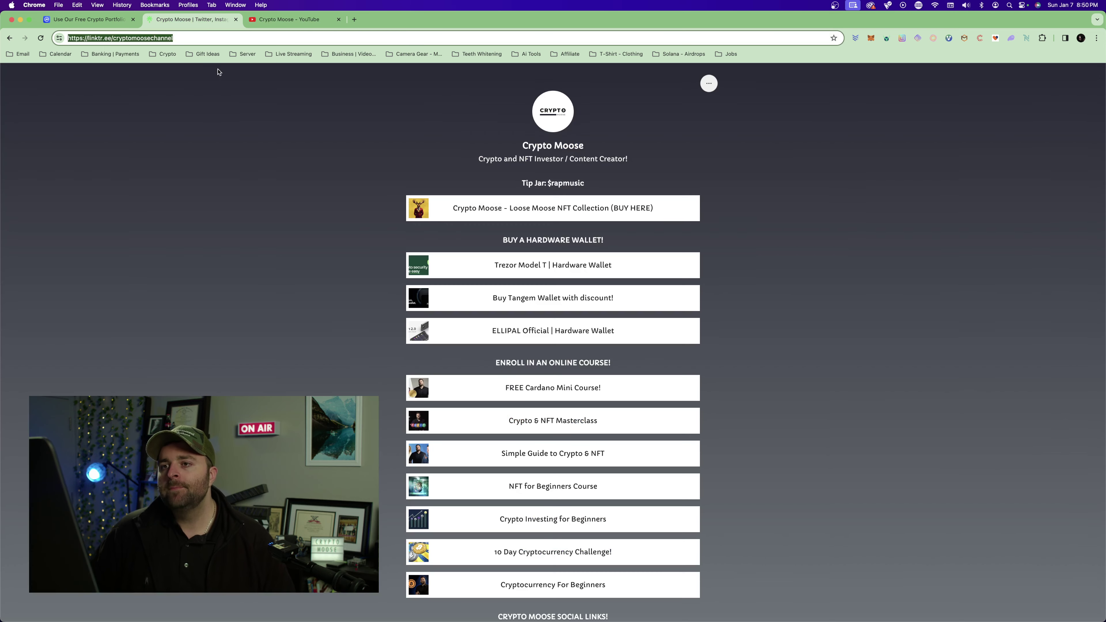
pyautogui.click(478, 208)
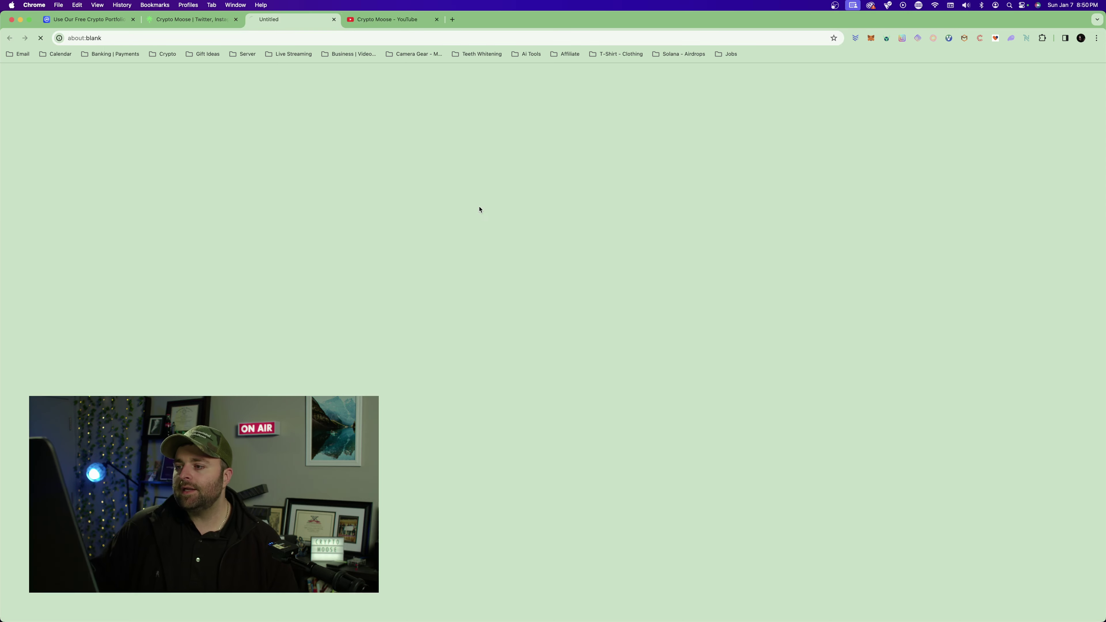
pyautogui.click(216, 22)
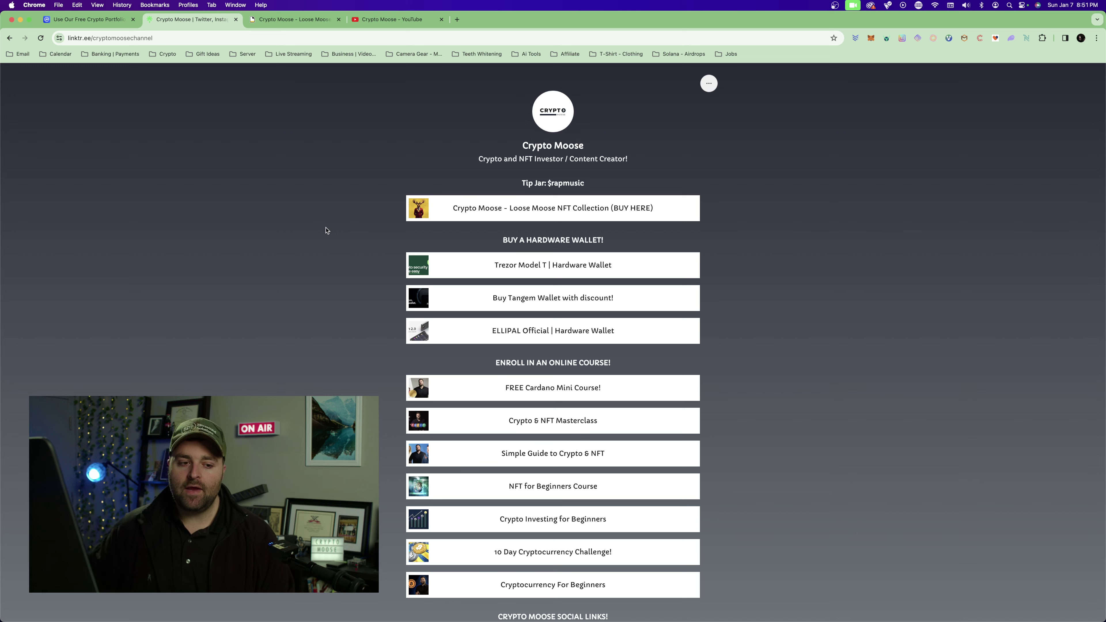
# Step: Switch to the Loose Moose collection on jpg.store and look over its listed NFTs
pyautogui.click(321, 20)
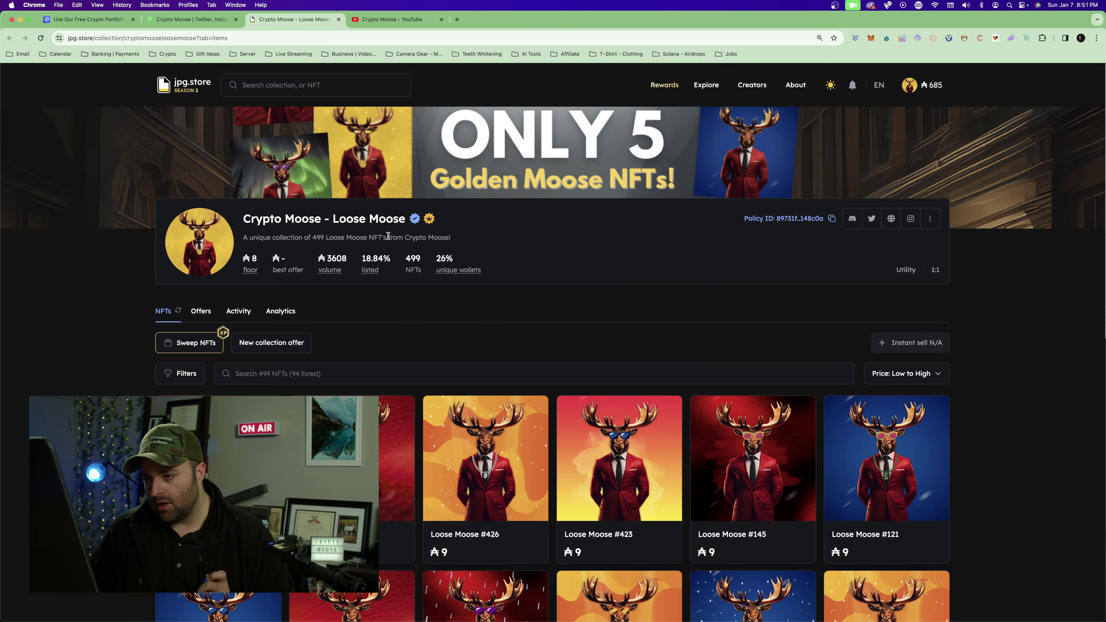
pyautogui.scroll(-3, 285, 303)
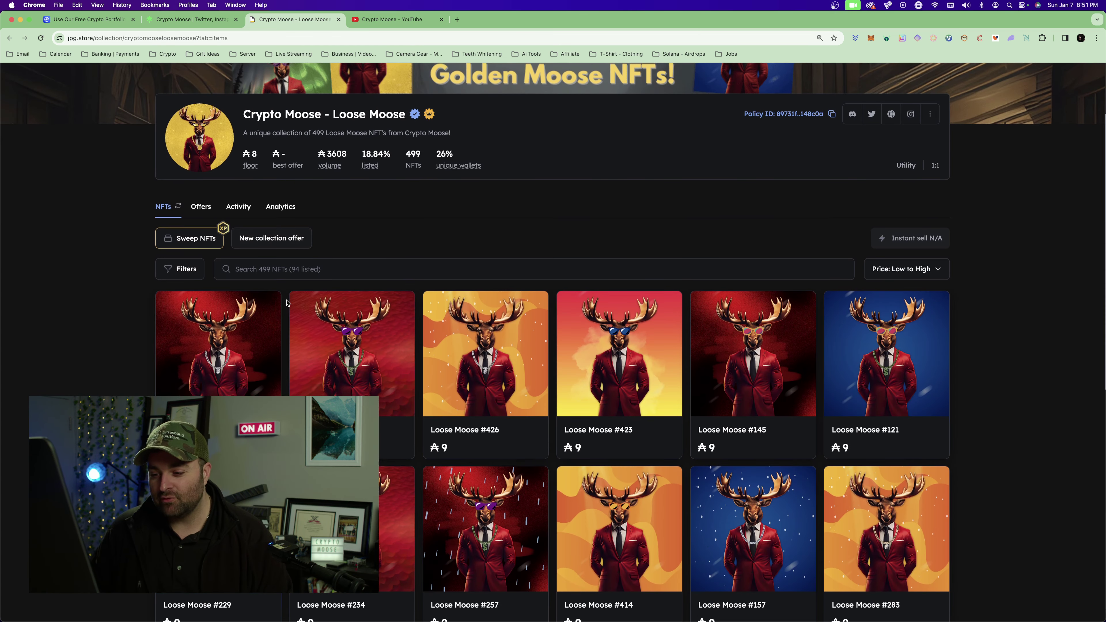
pyautogui.scroll(3, 292, 300)
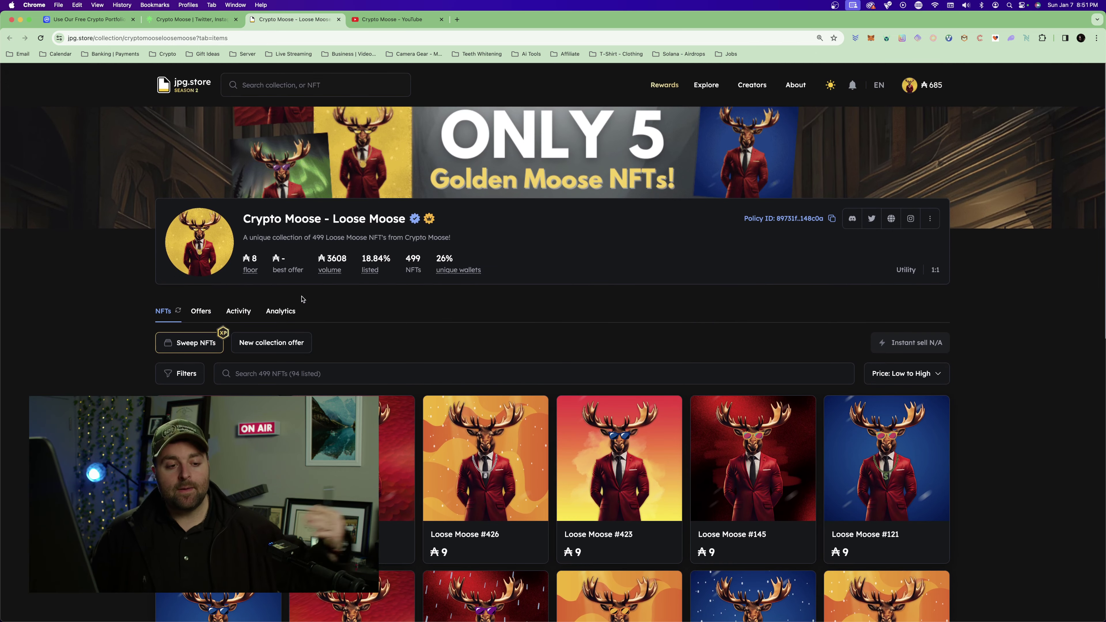
pyautogui.scroll(-1, 283, 302)
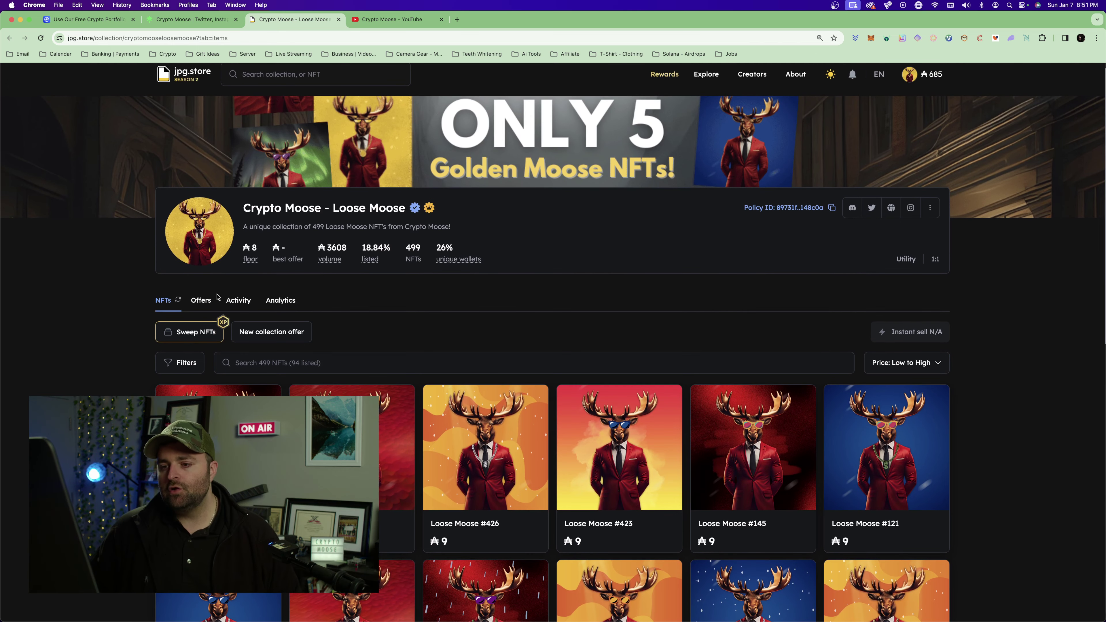
# Step: Examine the Loose Moose collection's activity, including the volume and floor chart and the sales history
pyautogui.click(234, 301)
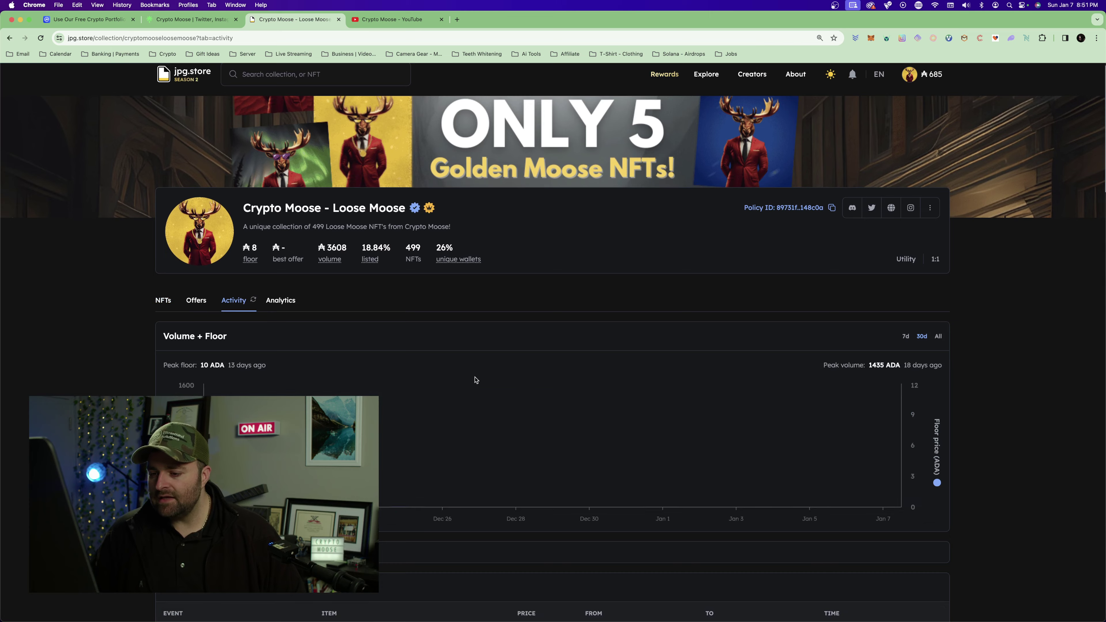
pyautogui.scroll(-10, 475, 378)
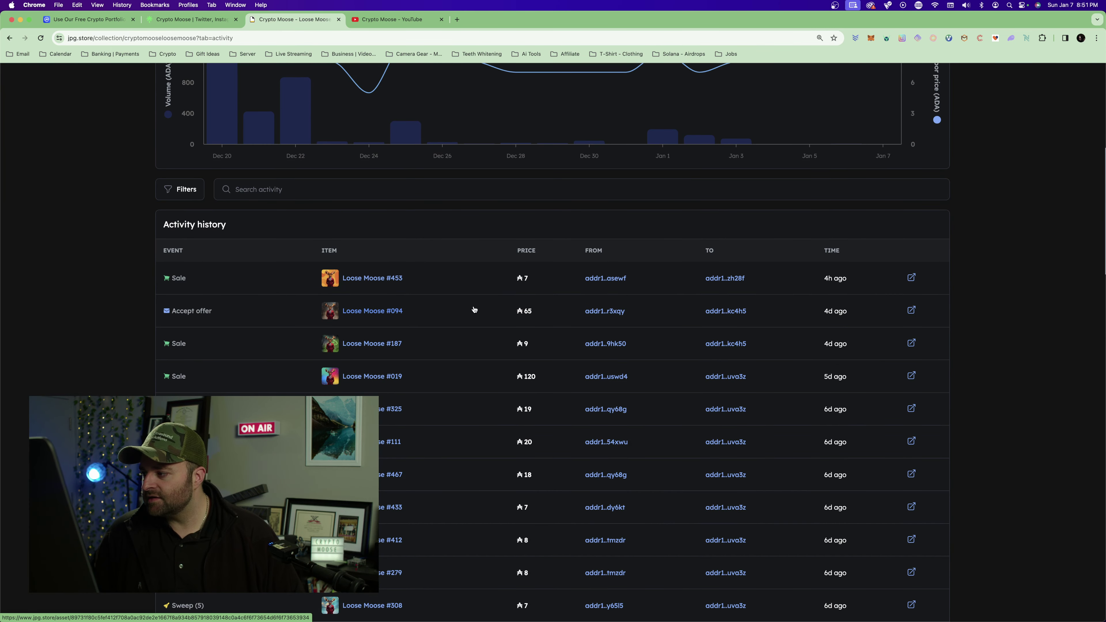
pyautogui.scroll(10, 426, 321)
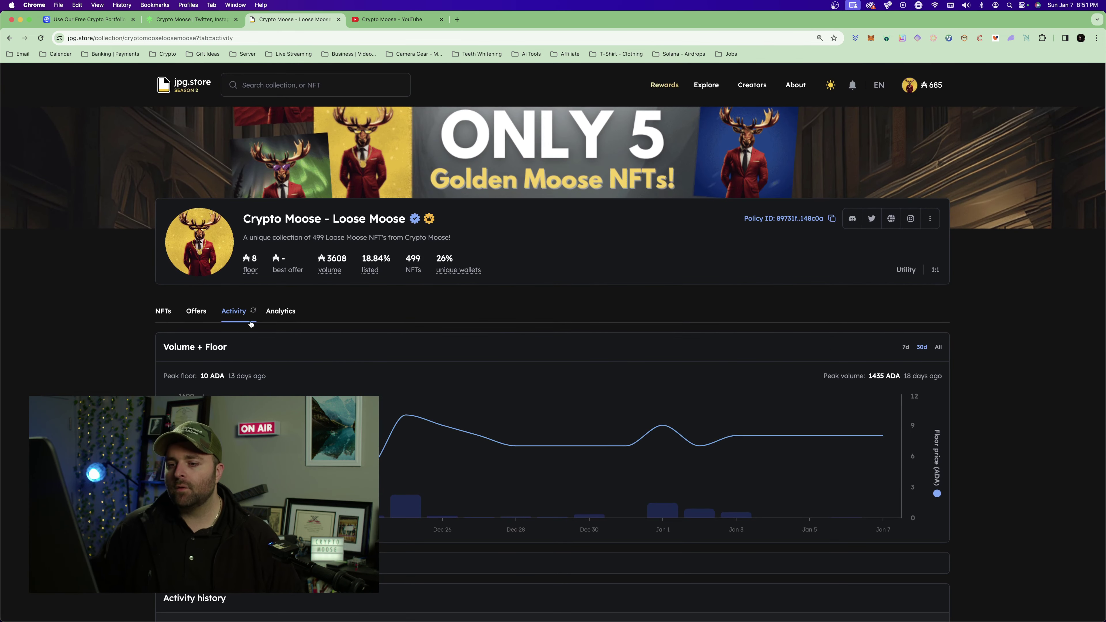
# Step: Return to the Loose Moose NFT listings, look over them, and switch back to the Crypto Moose Linktree page
pyautogui.click(163, 311)
pyautogui.scroll(-1, 375, 191)
pyautogui.scroll(1, 376, 191)
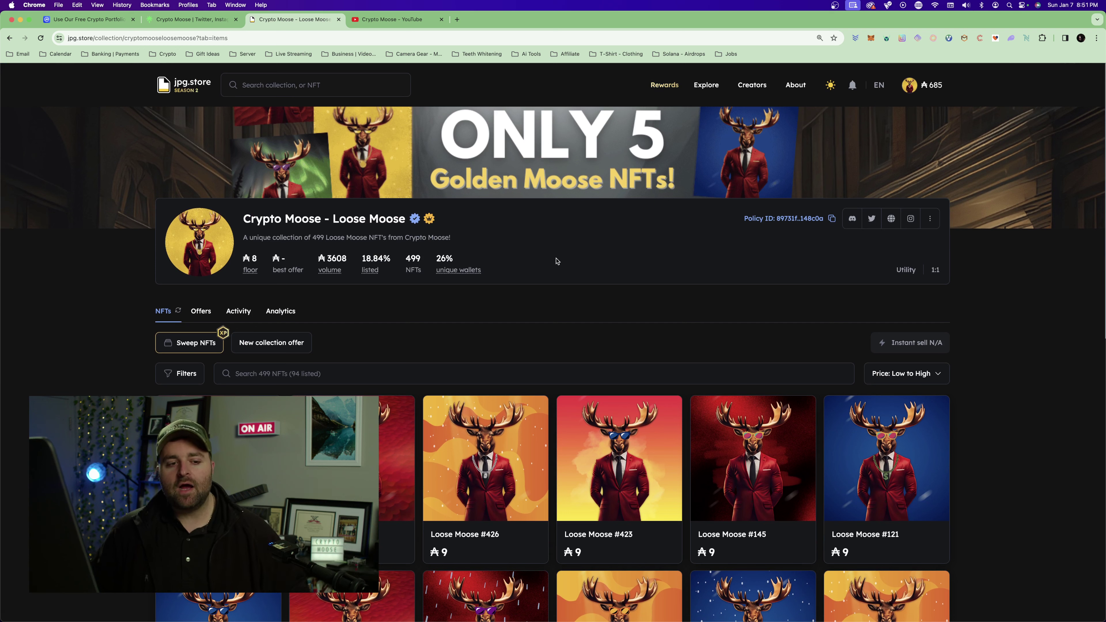
pyautogui.click(172, 20)
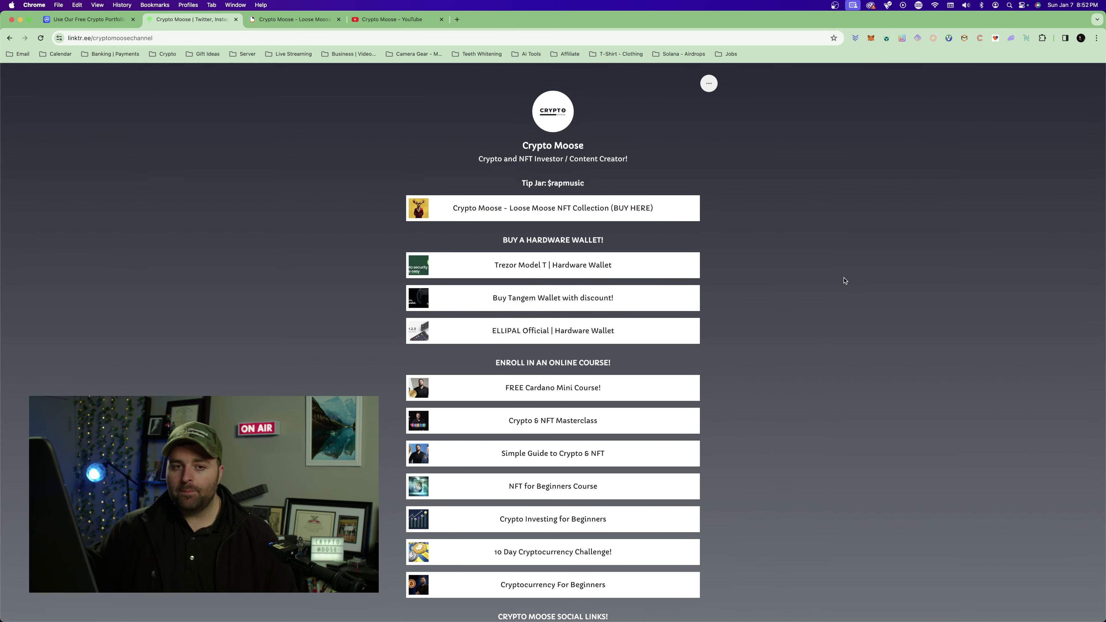